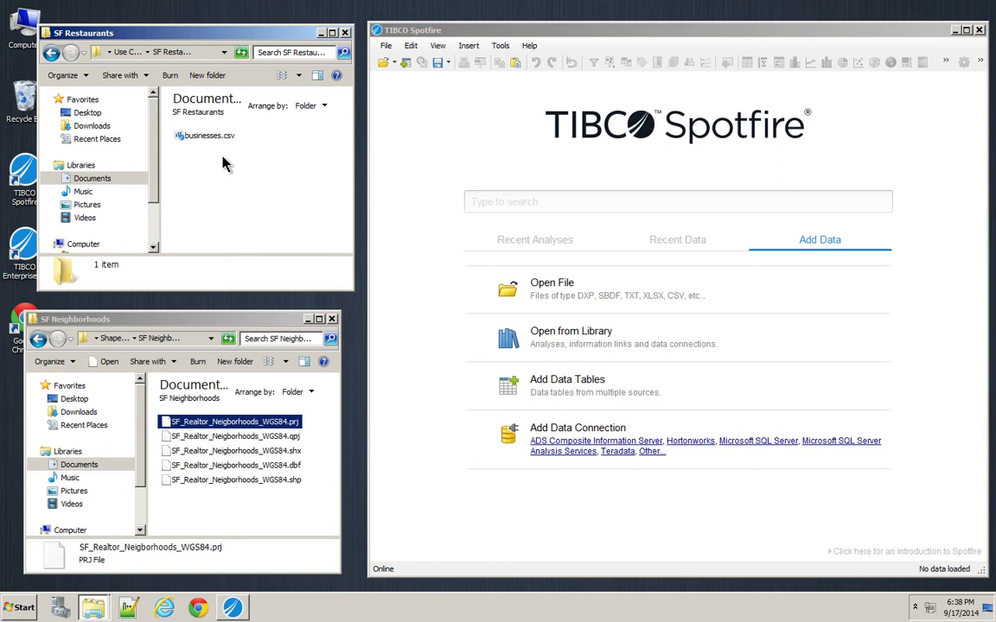
# - Import businesses.csv by dragging it into Spotfire and accepting the default import settings
pyautogui.click(206, 138)
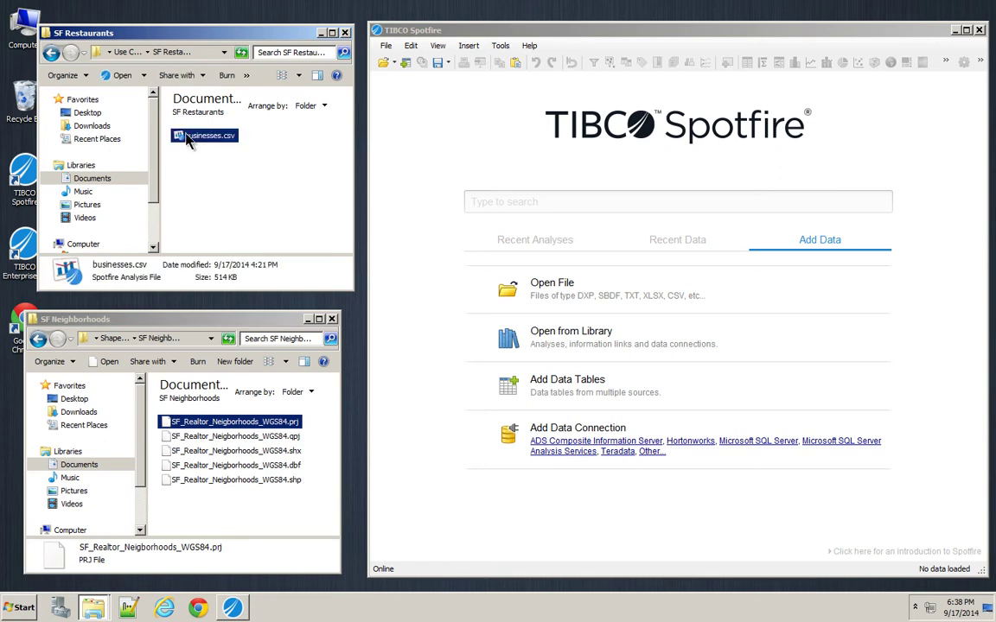
pyautogui.moveTo(312, 232); pyautogui.dragTo(437, 160)
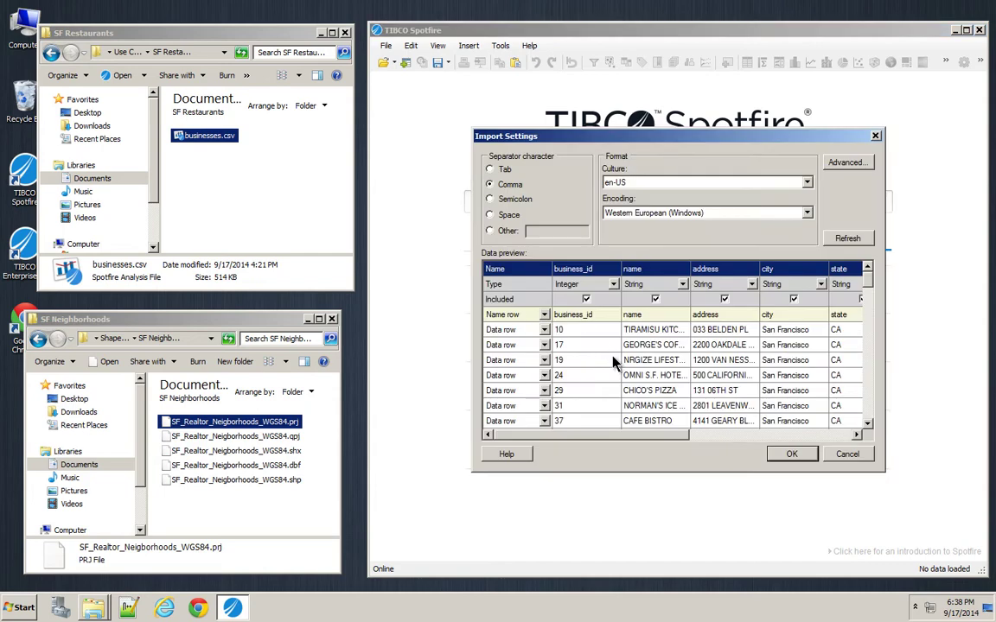
pyautogui.moveTo(471, 332); pyautogui.dragTo(334, 327)
pyautogui.click(792, 453)
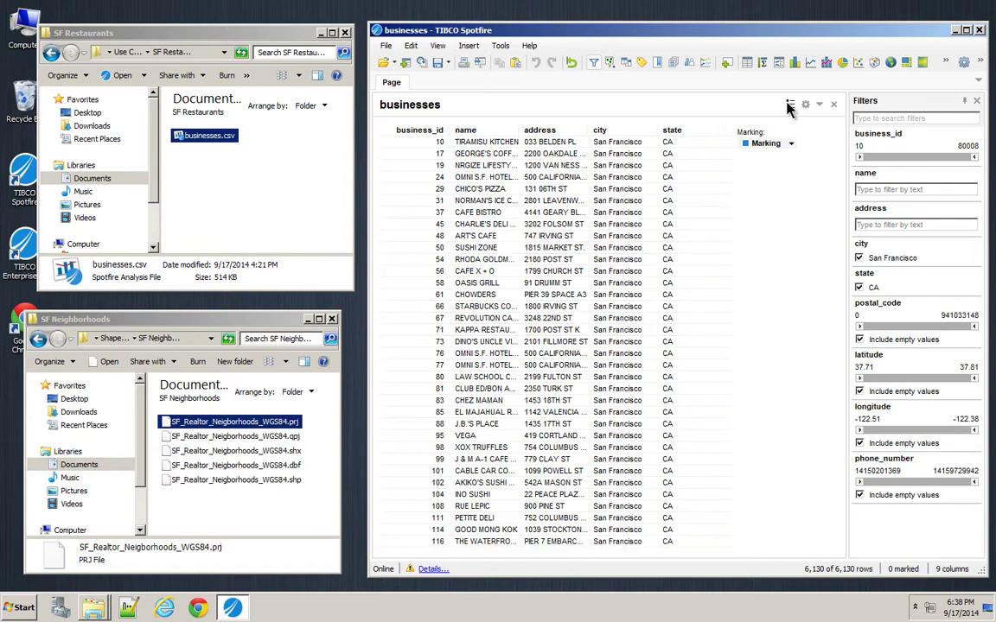
# - Add a business-points map chart without a legend, then bring in the neighborhoods shapefile
pyautogui.click(890, 62)
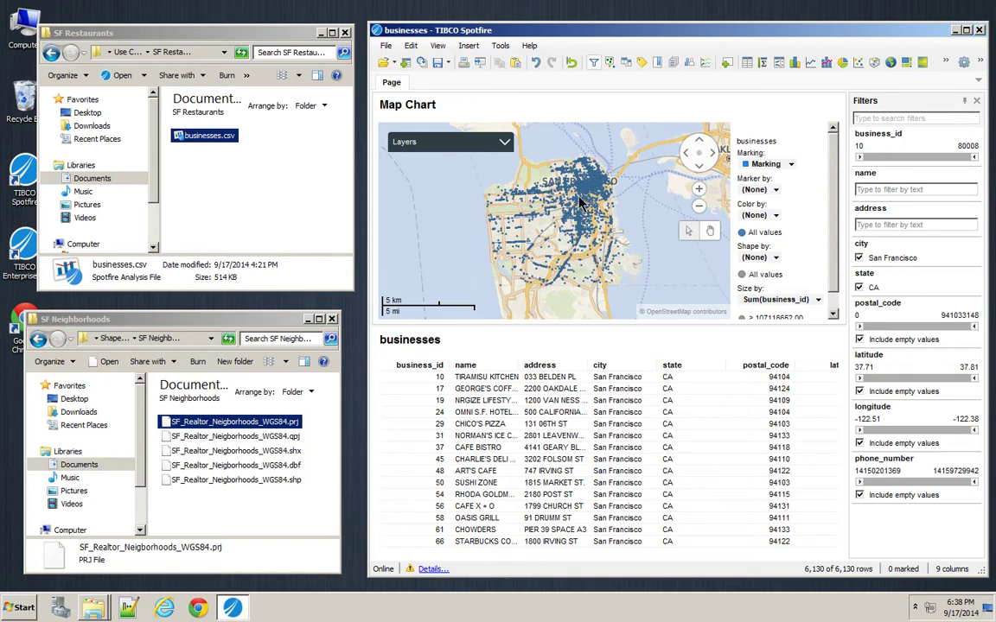
pyautogui.click(789, 104)
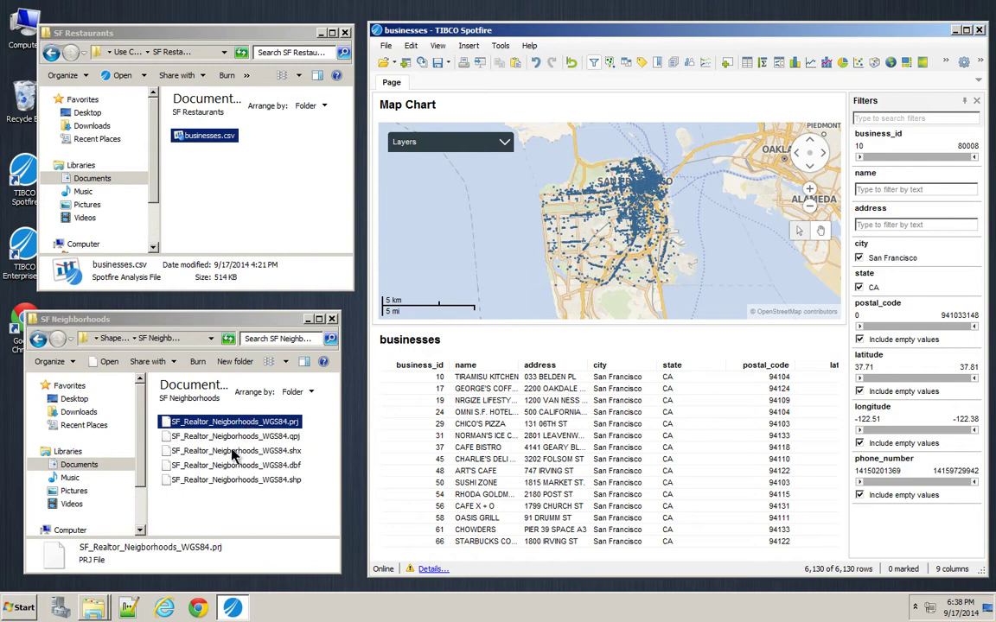
pyautogui.click(201, 482)
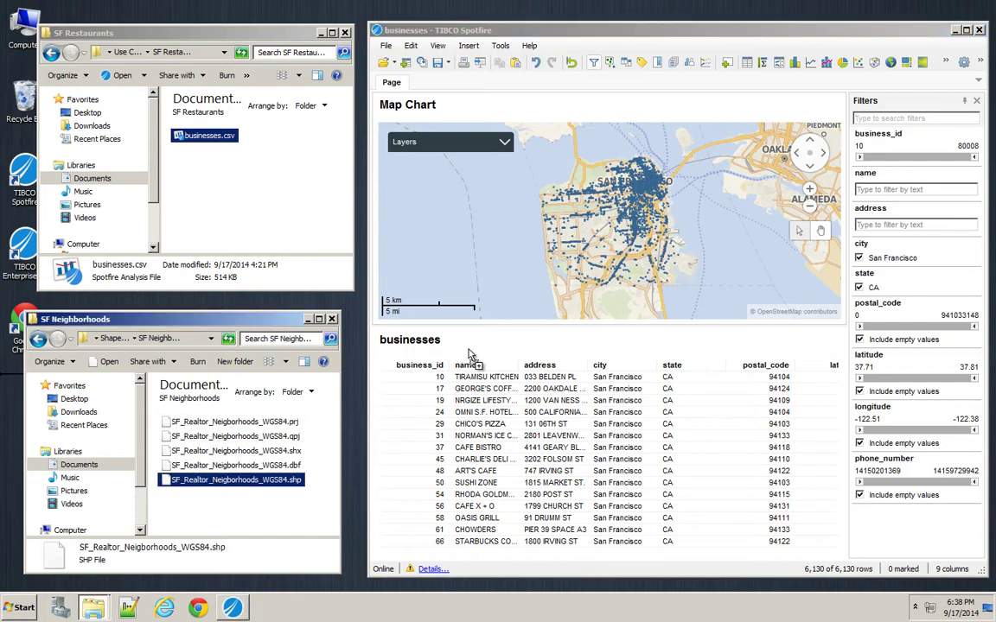
pyautogui.moveTo(519, 298); pyautogui.dragTo(610, 241)
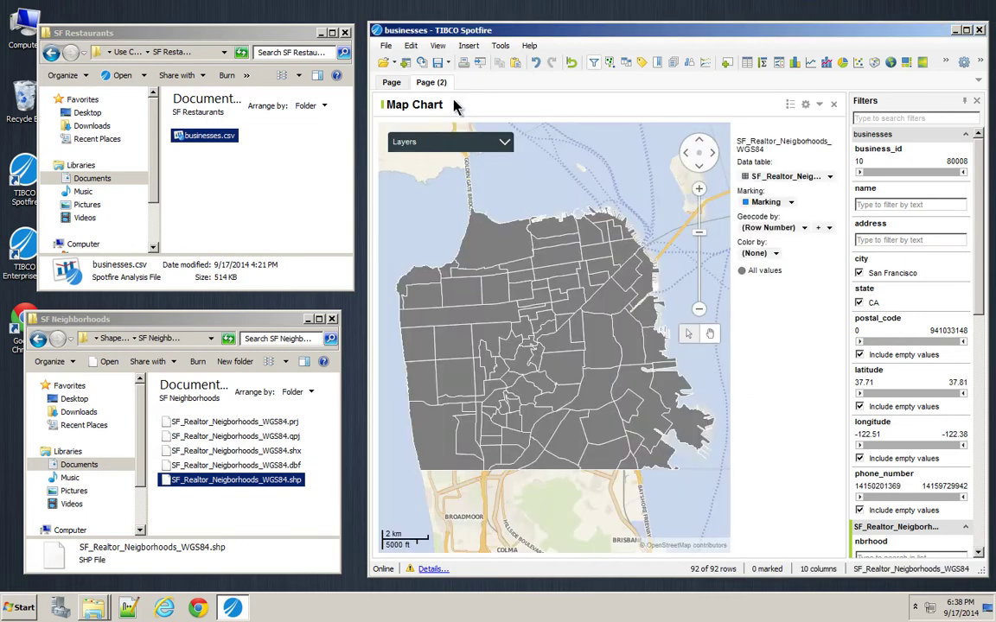
# - Place the neighborhood polygon map beside the businesses map, hide its legend, and make both taller
pyautogui.click(392, 83)
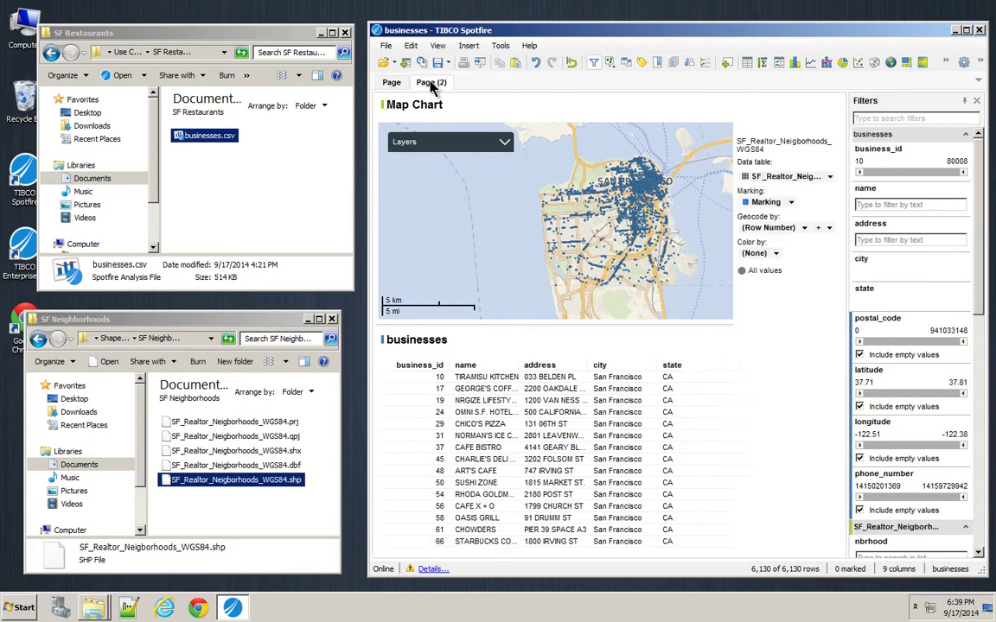
pyautogui.click(391, 82)
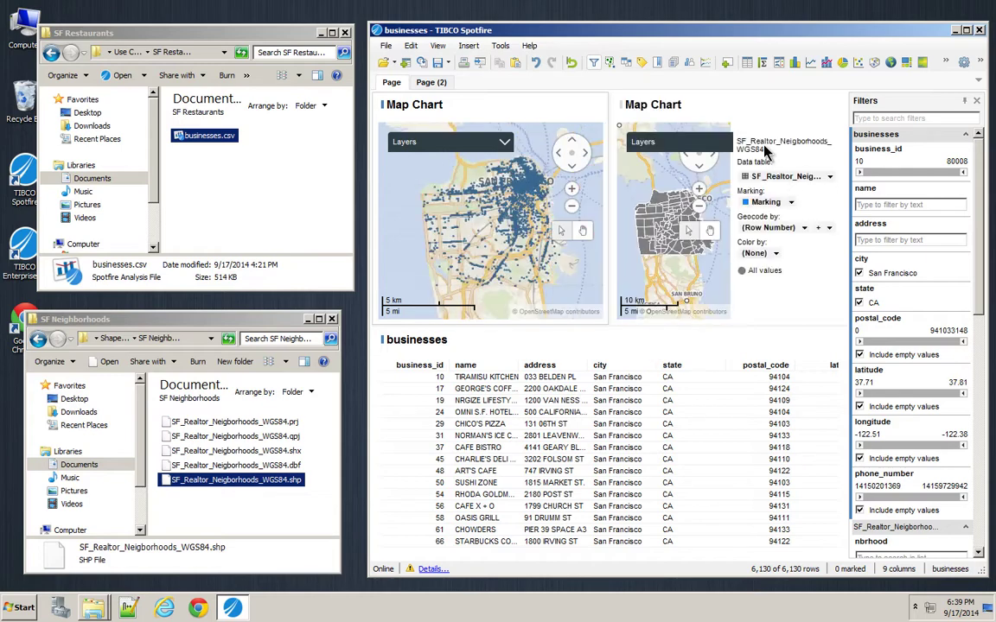
pyautogui.click(793, 102)
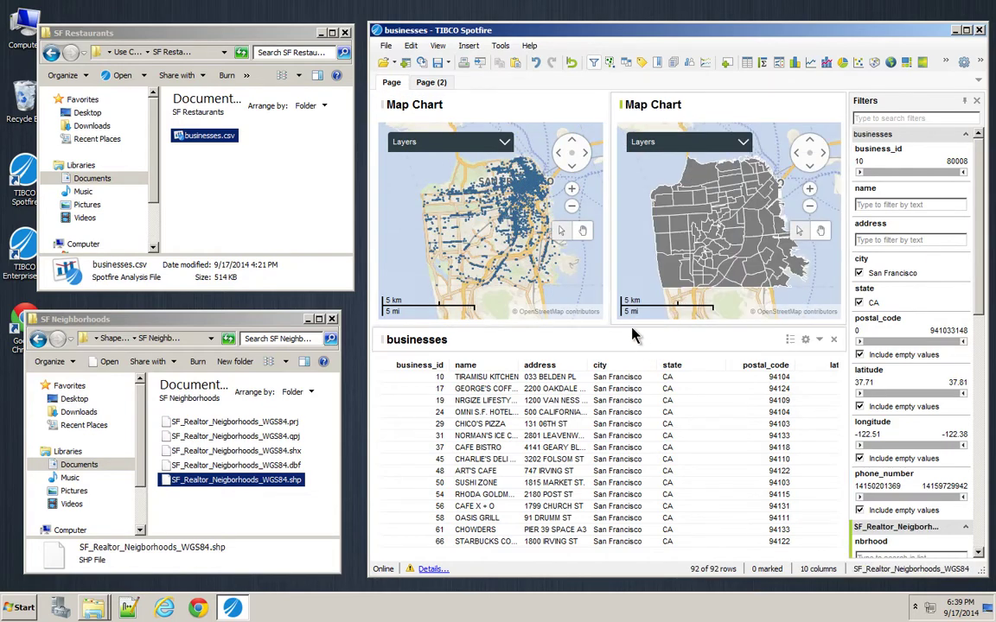
pyautogui.moveTo(629, 326); pyautogui.dragTo(629, 454)
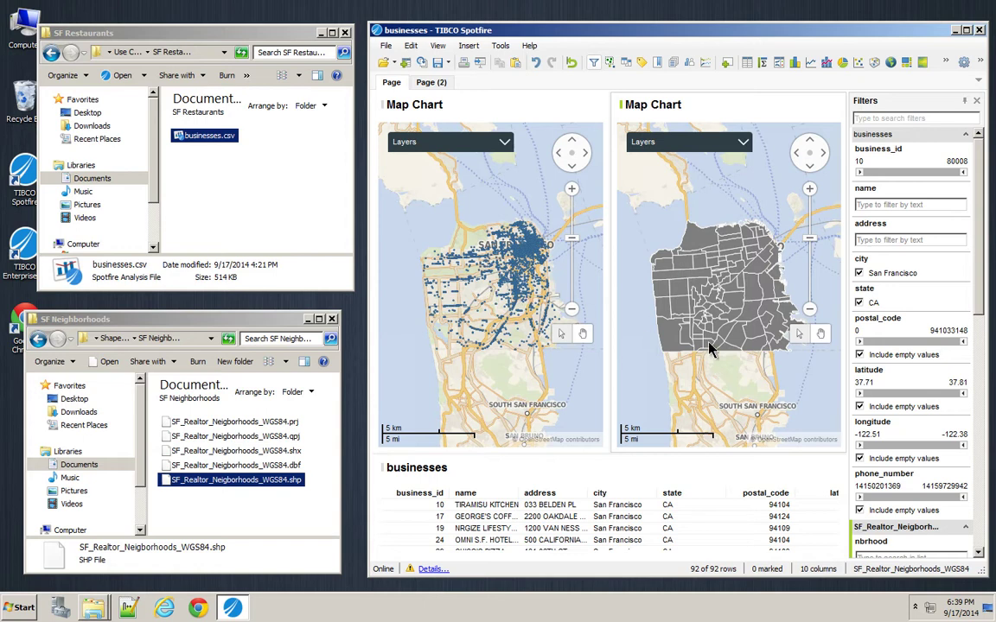
pyautogui.moveTo(707, 340)
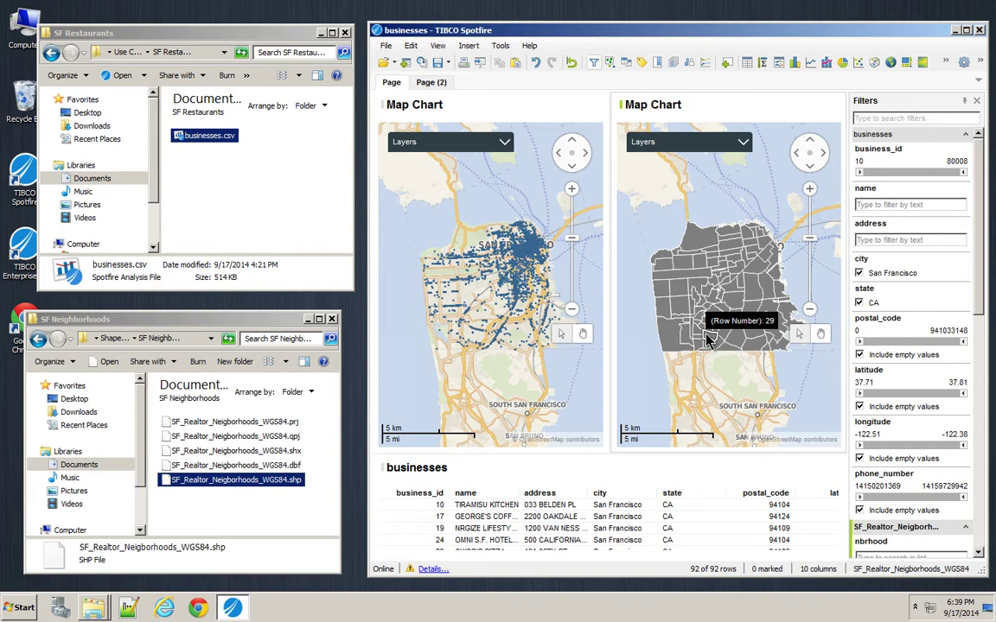
pyautogui.click(468, 45)
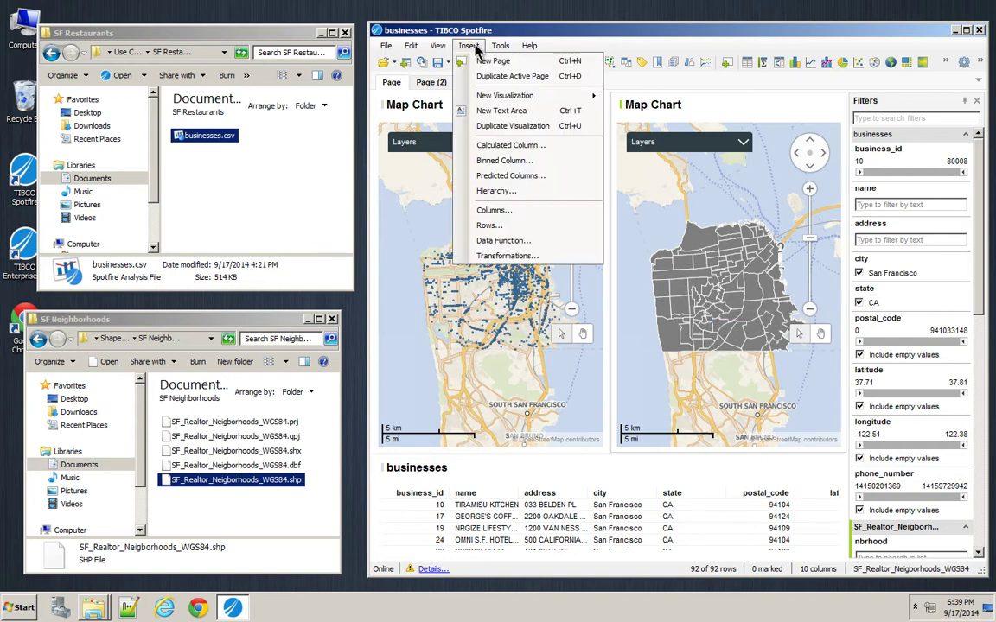
pyautogui.click(495, 242)
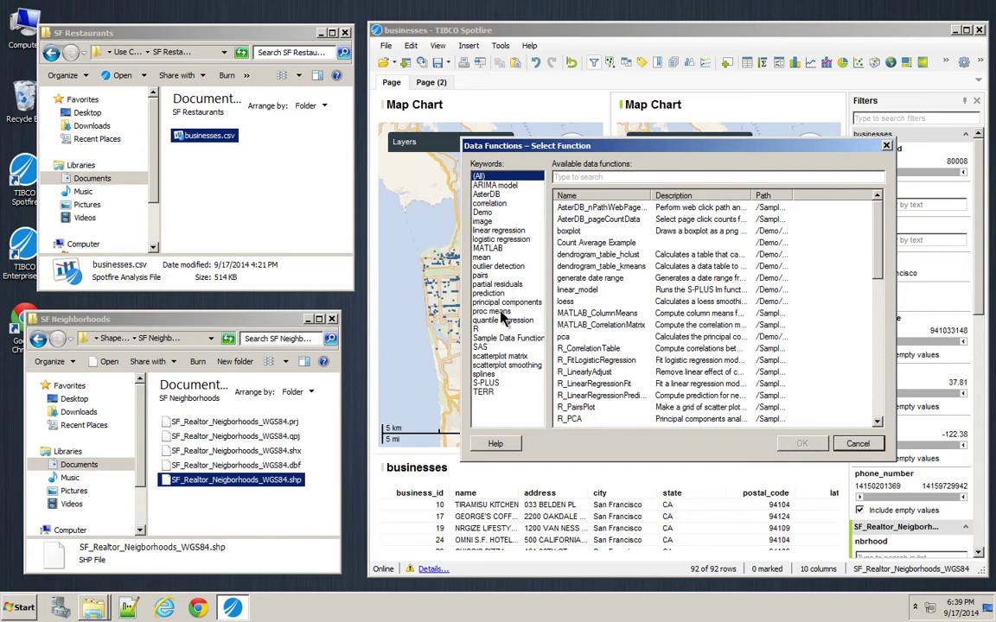
pyautogui.click(856, 443)
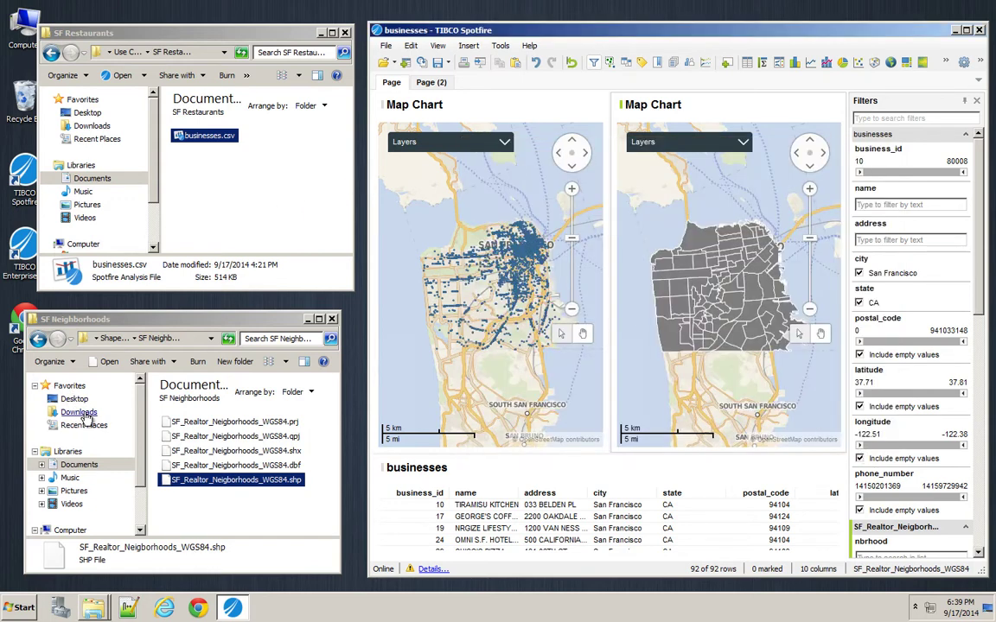
# - Locate Points In Polygons.sfd in the Downloads folder
pyautogui.click(83, 414)
pyautogui.click(213, 402)
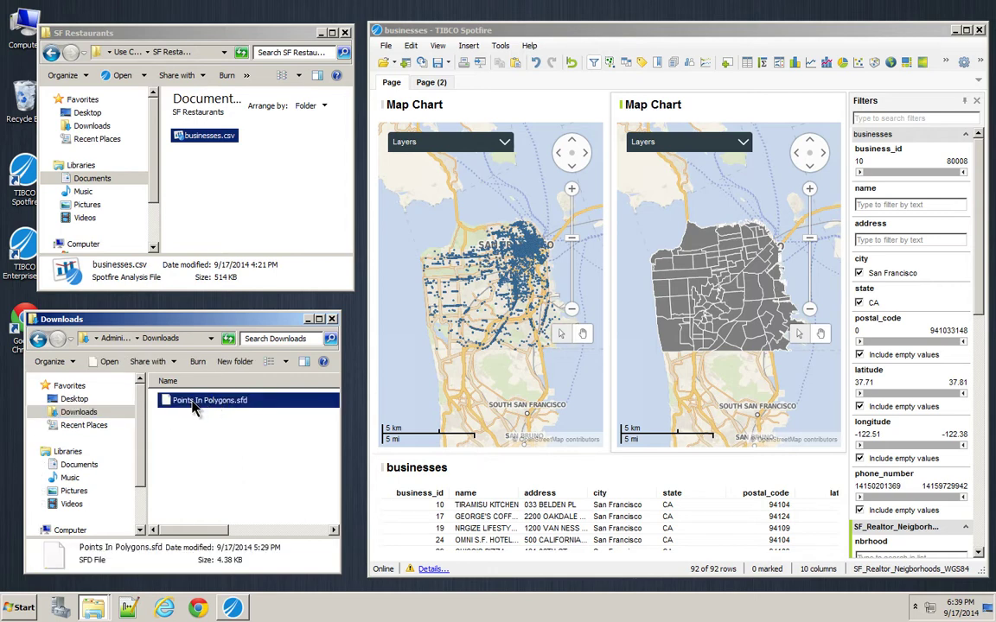
pyautogui.rightClick(193, 409)
pyautogui.click(182, 415)
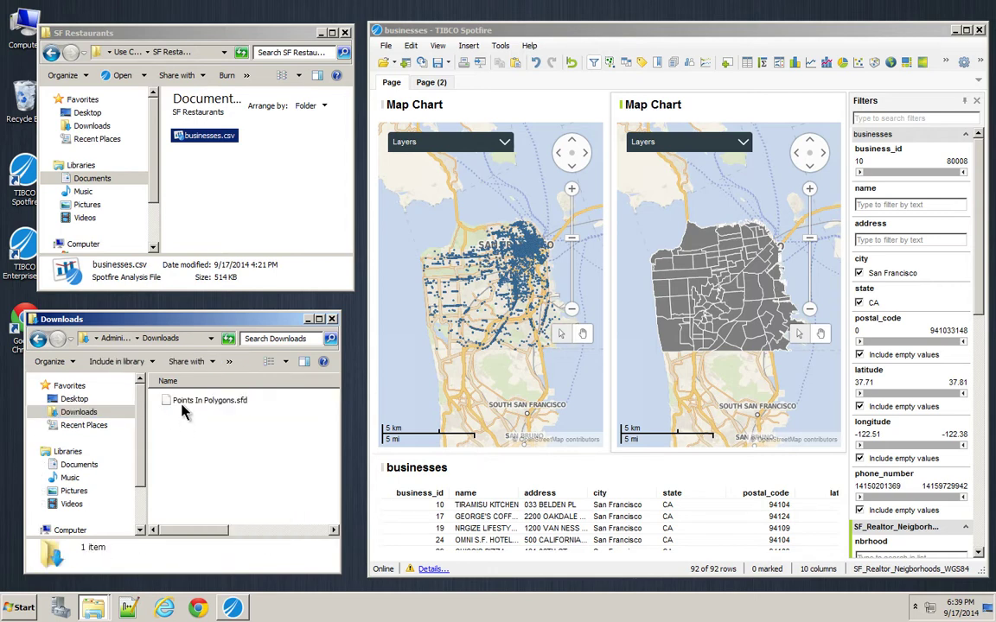
# - Import Points In Polygons.sfd through Tools > Register Data Functions
pyautogui.click(499, 45)
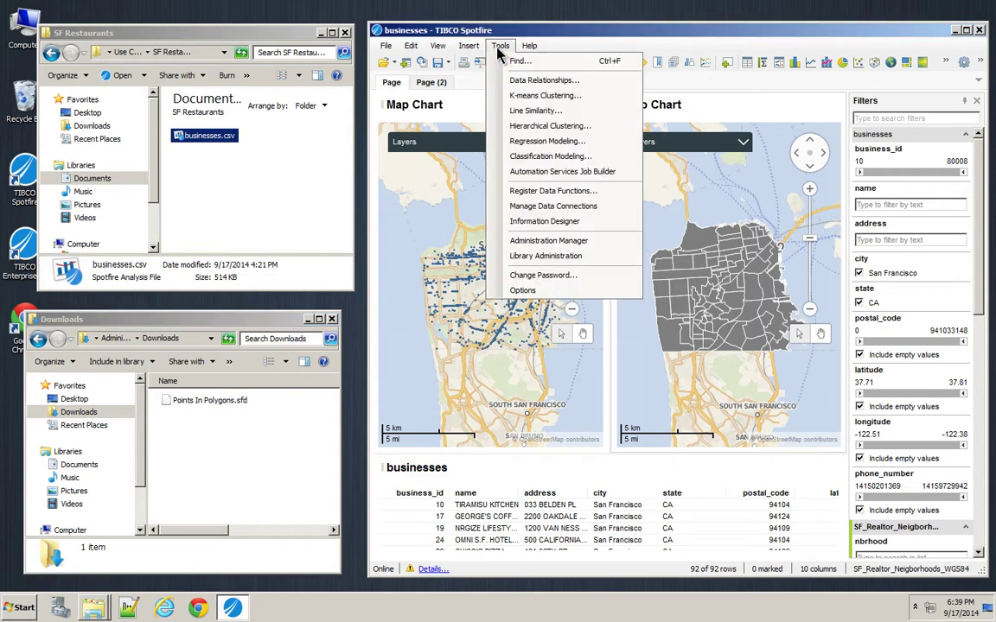
pyautogui.click(540, 190)
pyautogui.click(584, 106)
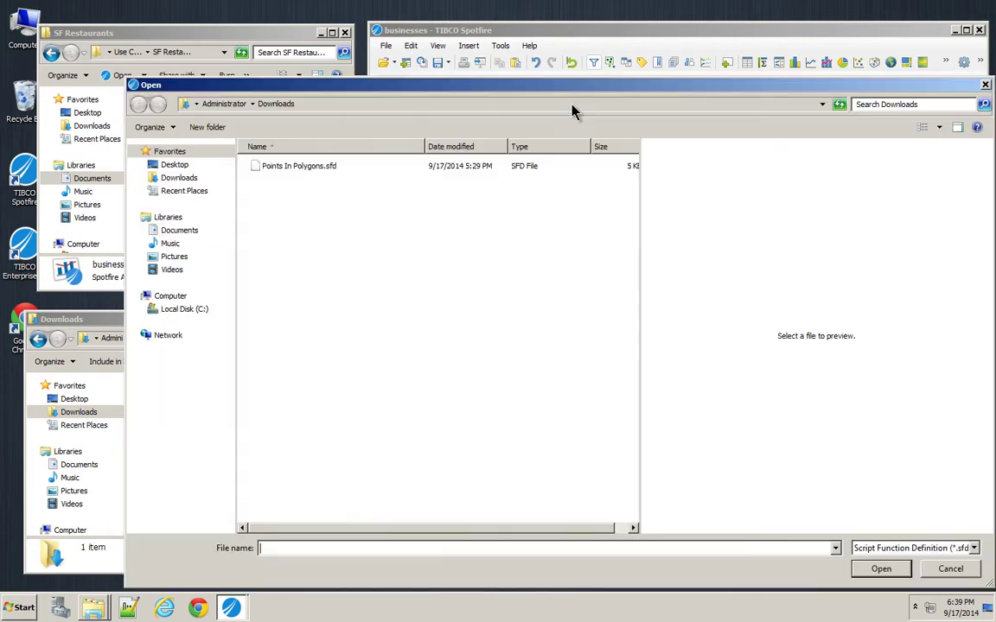
pyautogui.click(288, 168)
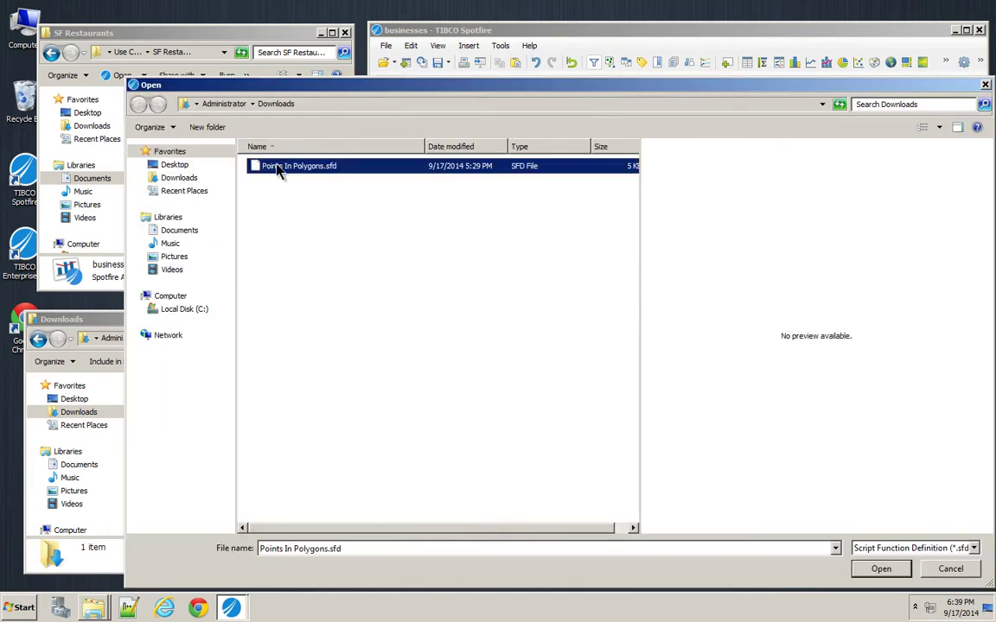
pyautogui.click(879, 568)
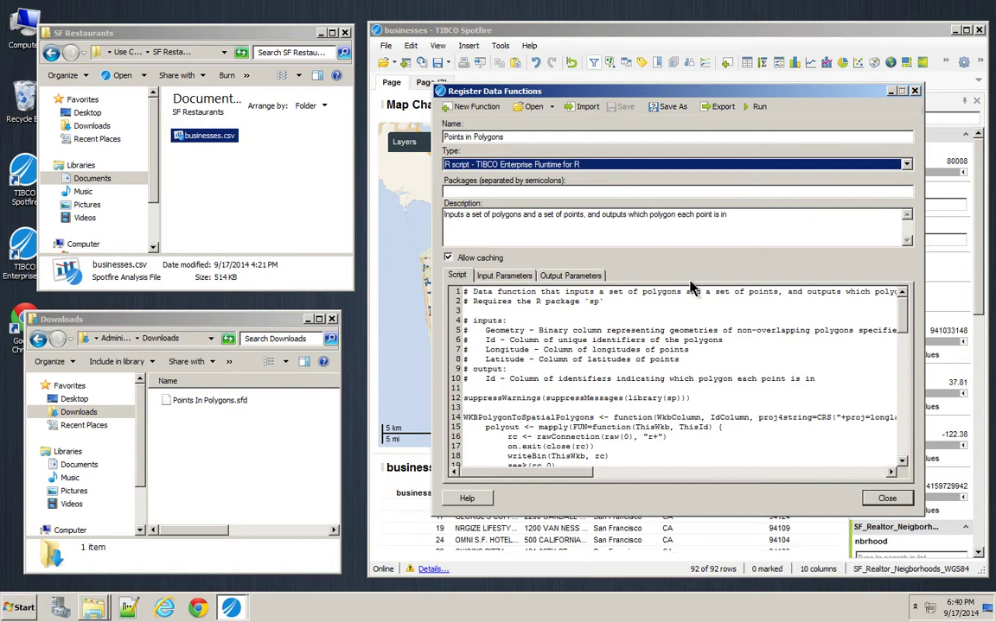
# - Save the function as Points in Polygons under Demo/Statistics, keywords geo;geoanalytics;geofencing;shapefiles
pyautogui.click(665, 107)
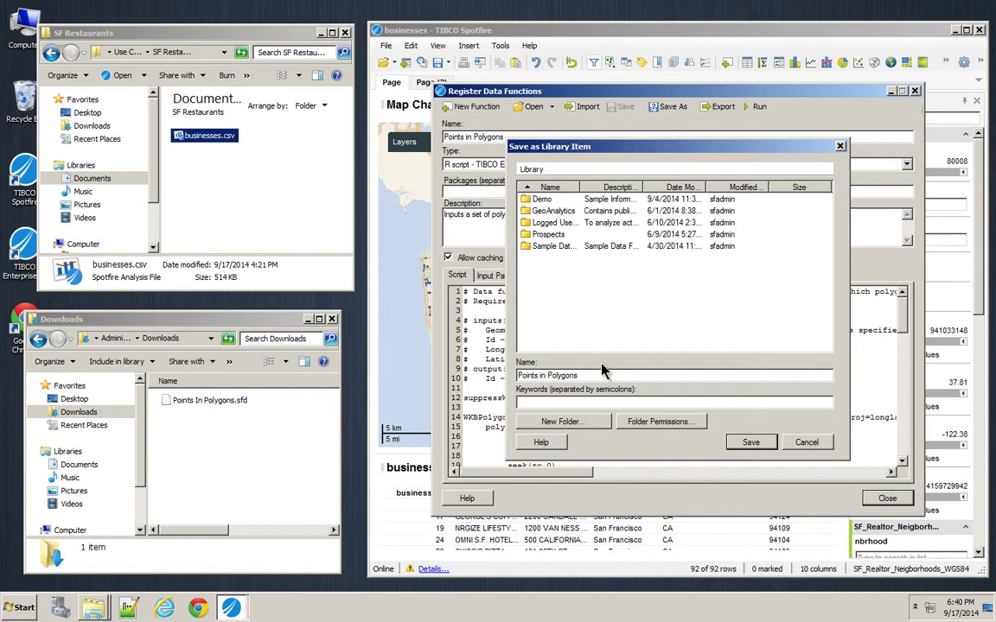
pyautogui.doubleClick(542, 199)
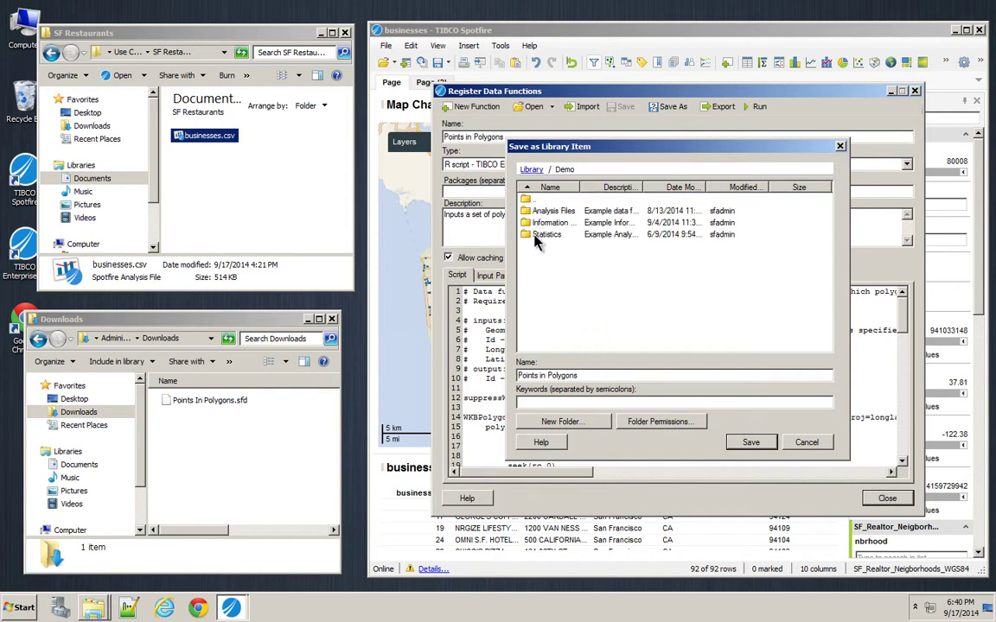
pyautogui.doubleClick(536, 235)
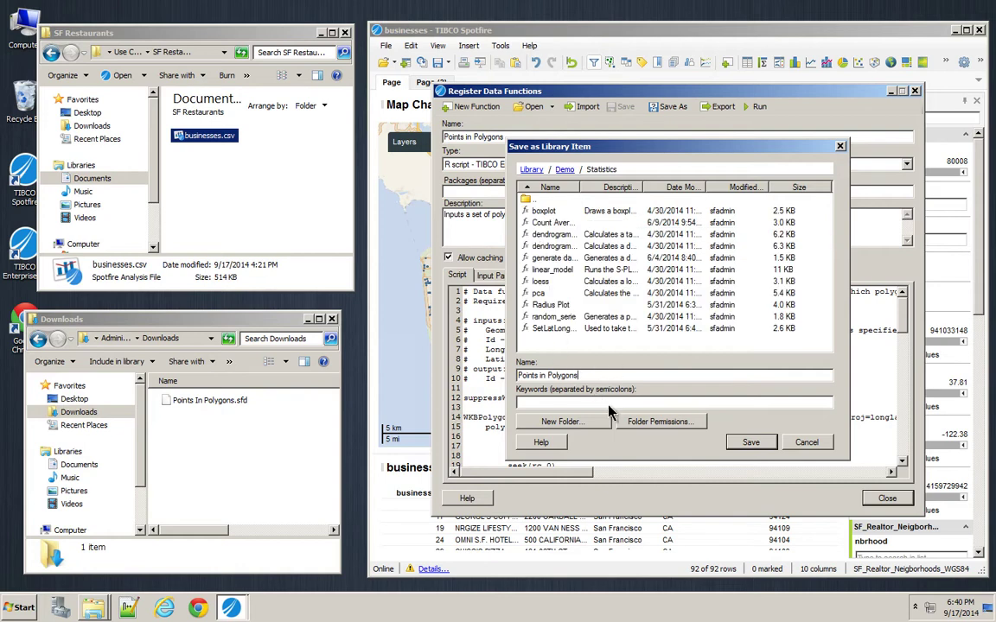
pyautogui.press('Tab')
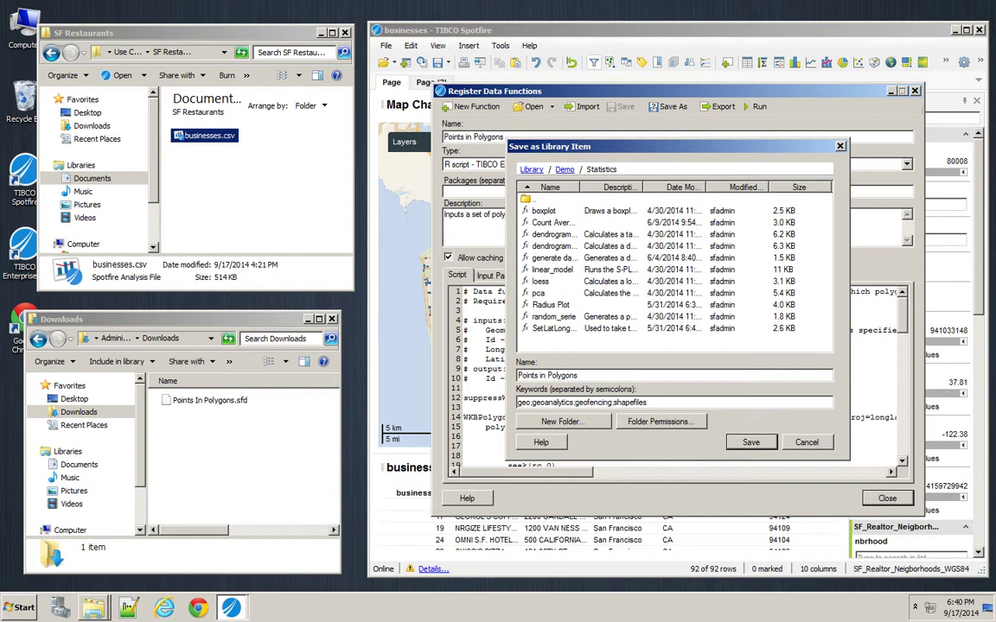
pyautogui.click(750, 443)
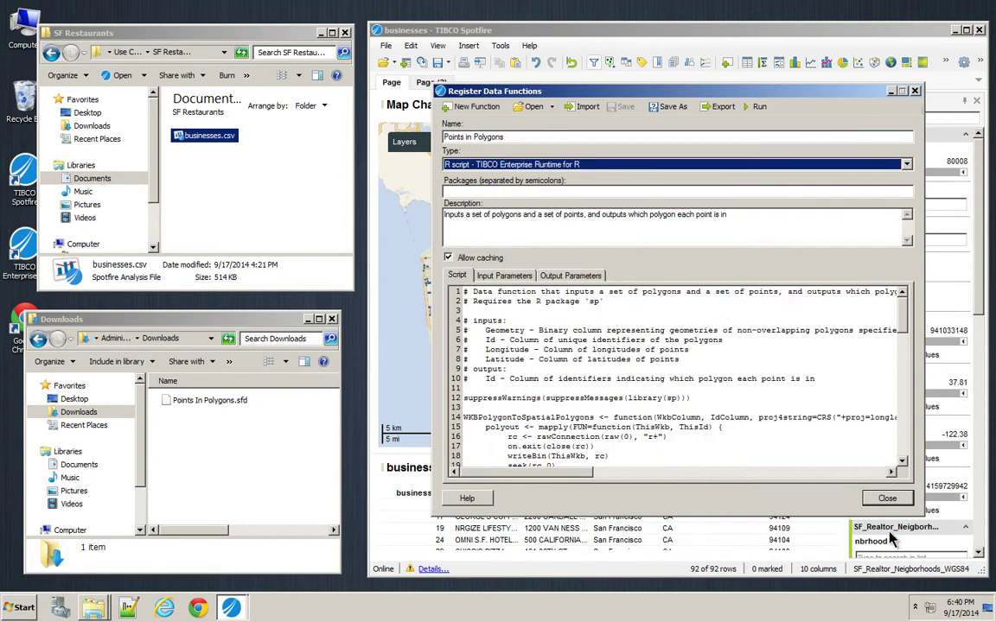
# - Open the data function chooser and select Points in Polygons by searching 'Poly'
pyautogui.click(888, 498)
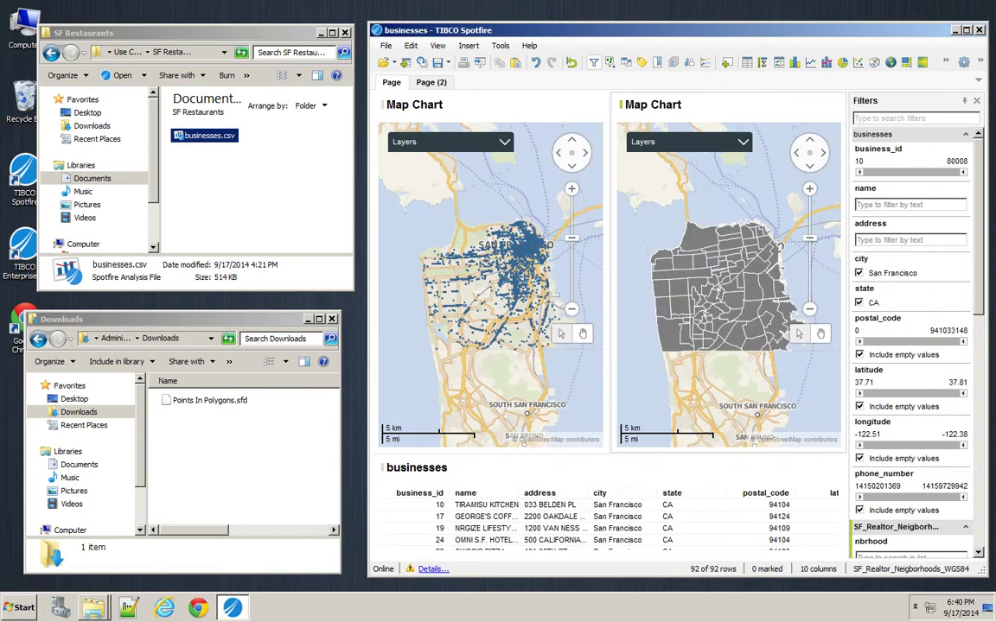
pyautogui.click(468, 48)
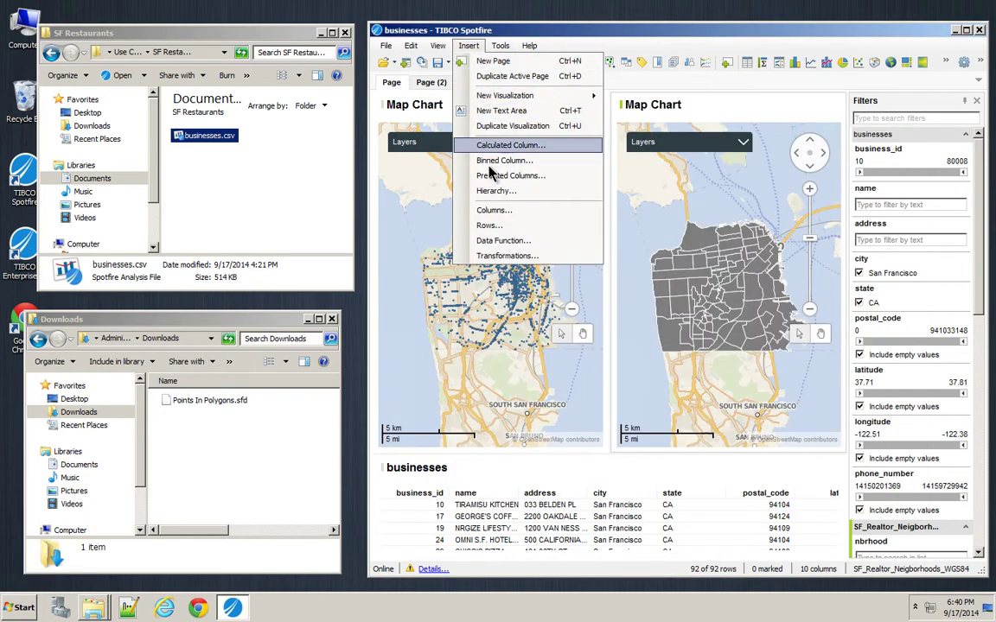
pyautogui.click(505, 242)
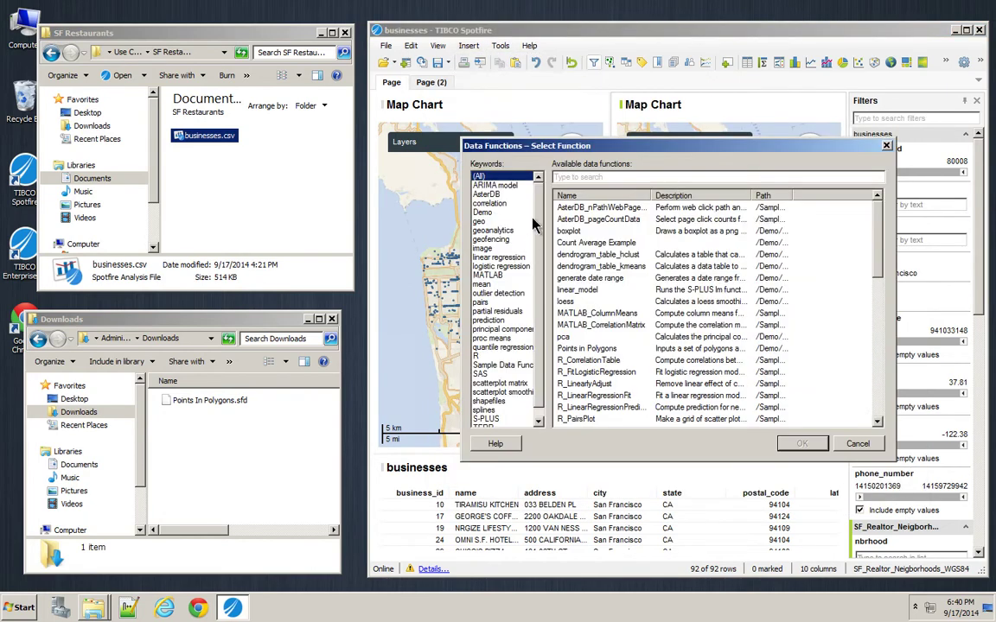
pyautogui.click(480, 222)
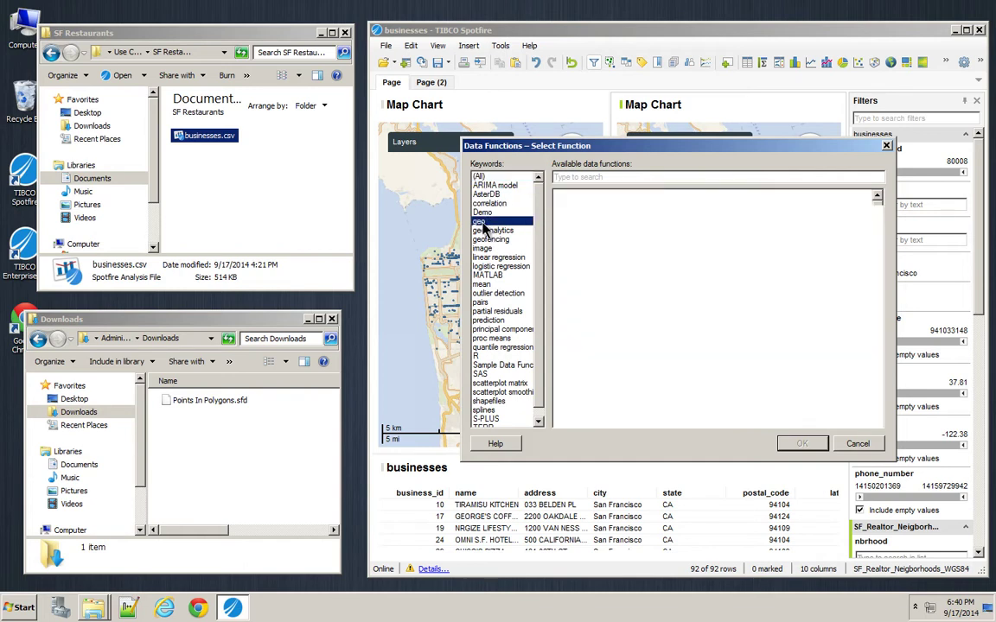
pyautogui.click(481, 176)
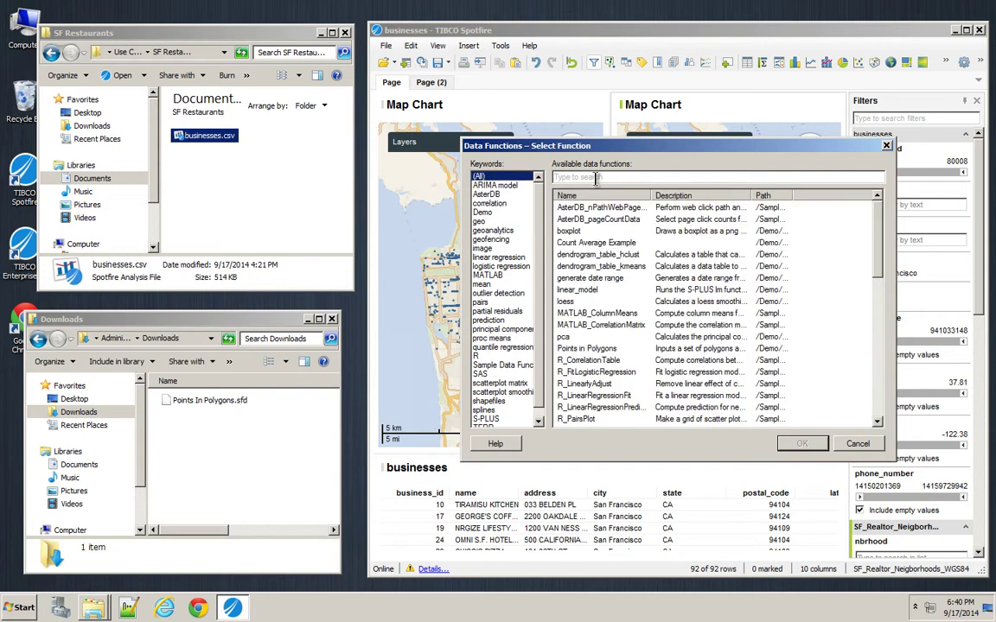
pyautogui.click(595, 178)
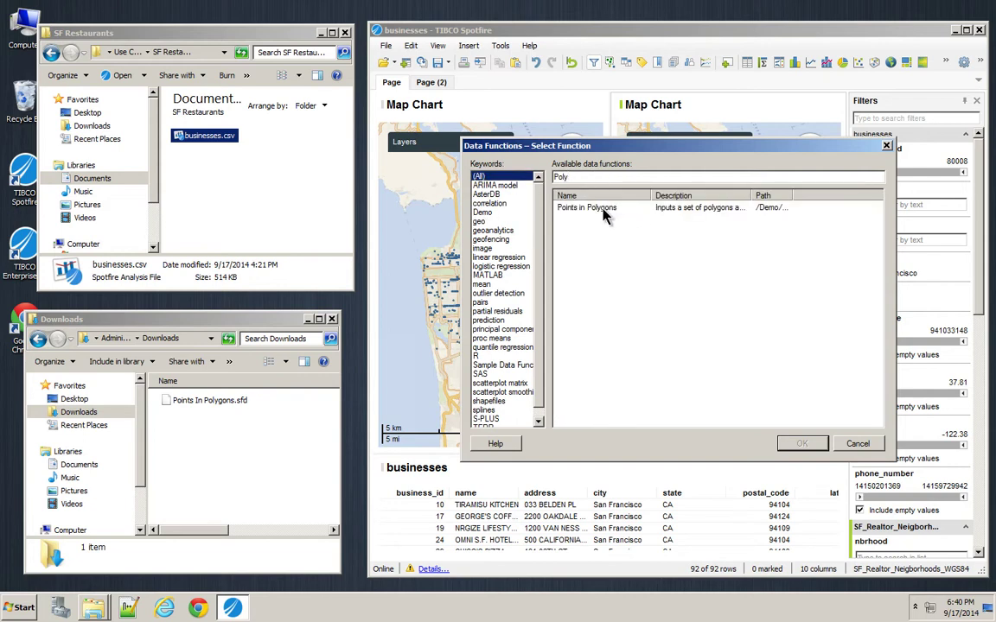
pyautogui.doubleClick(597, 216)
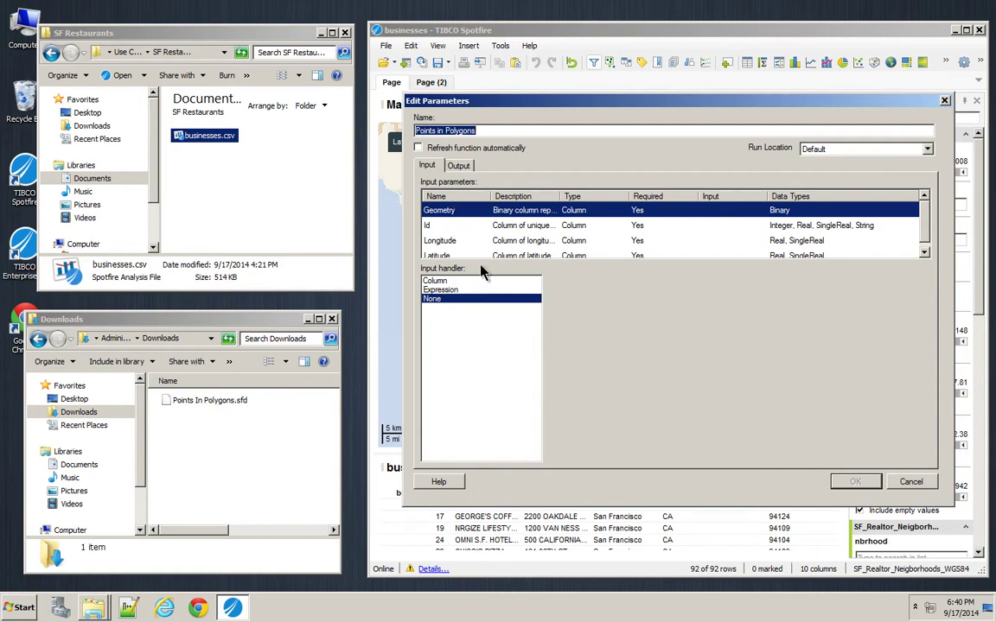
# - Map the Geometry input to the neighborhood Geometry column and Id to nbrhood
pyautogui.click(430, 210)
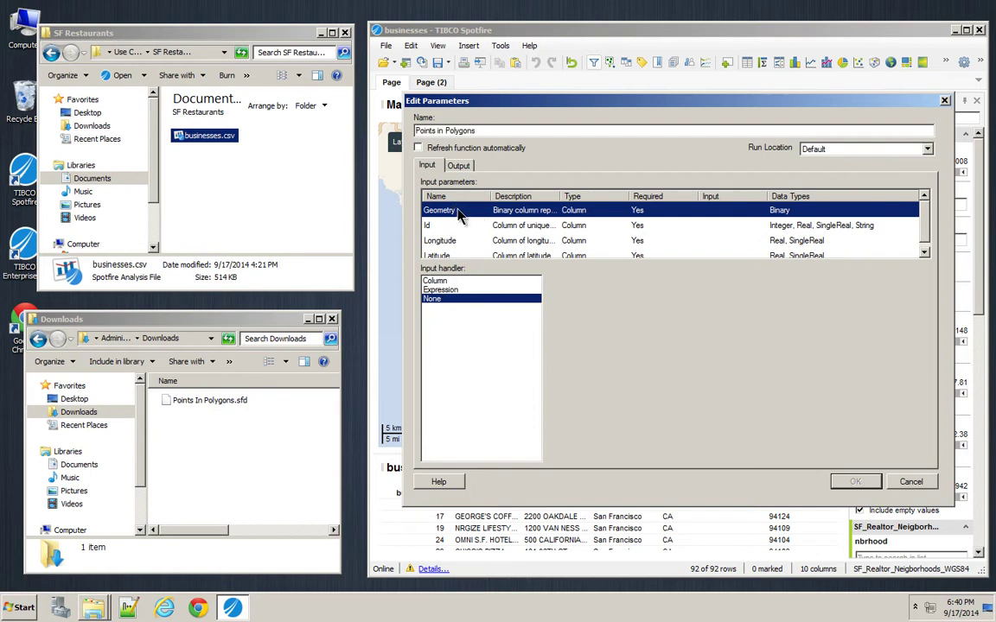
pyautogui.click(436, 282)
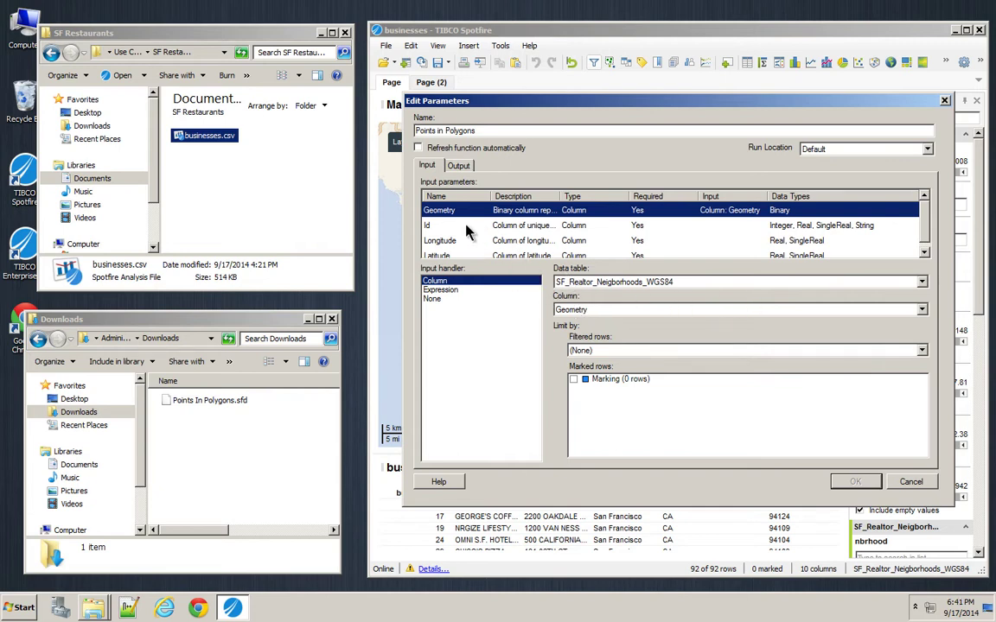
pyautogui.click(425, 225)
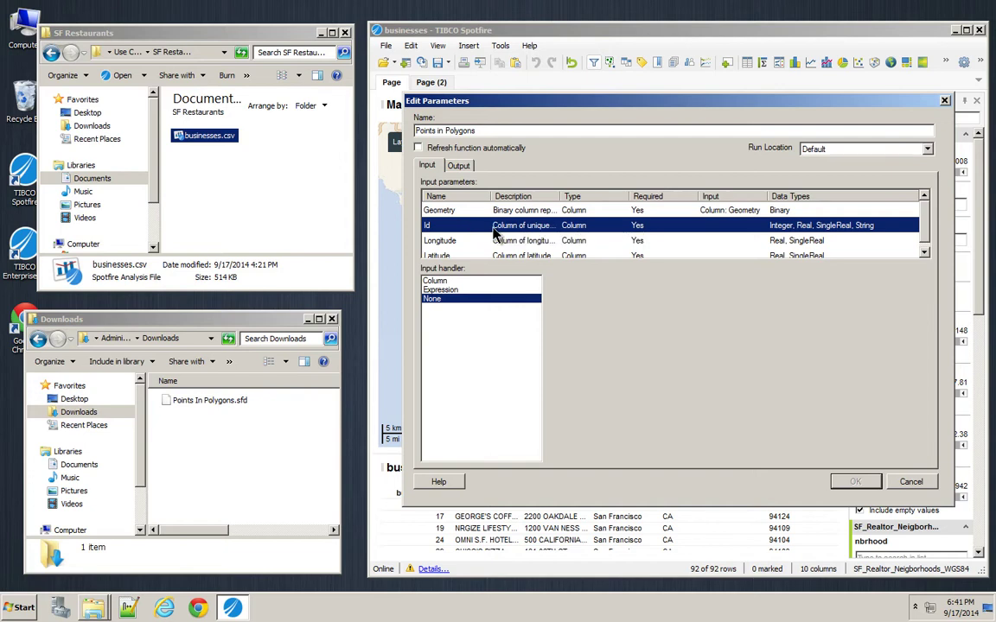
pyautogui.click(435, 281)
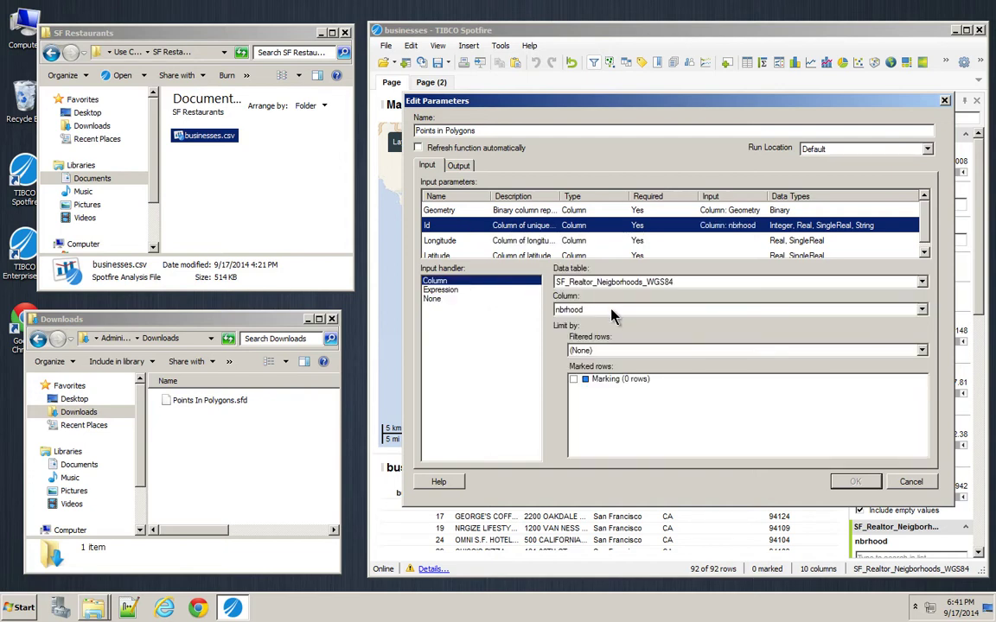
# - Map Longitude and Latitude to the businesses table's longitude and latitude columns
pyautogui.click(434, 240)
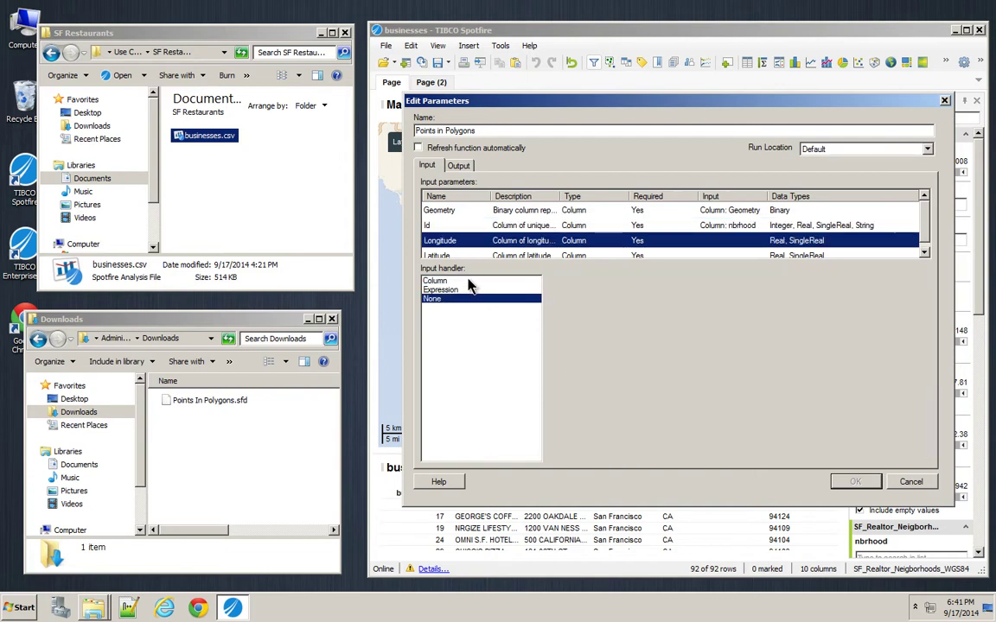
pyautogui.click(461, 282)
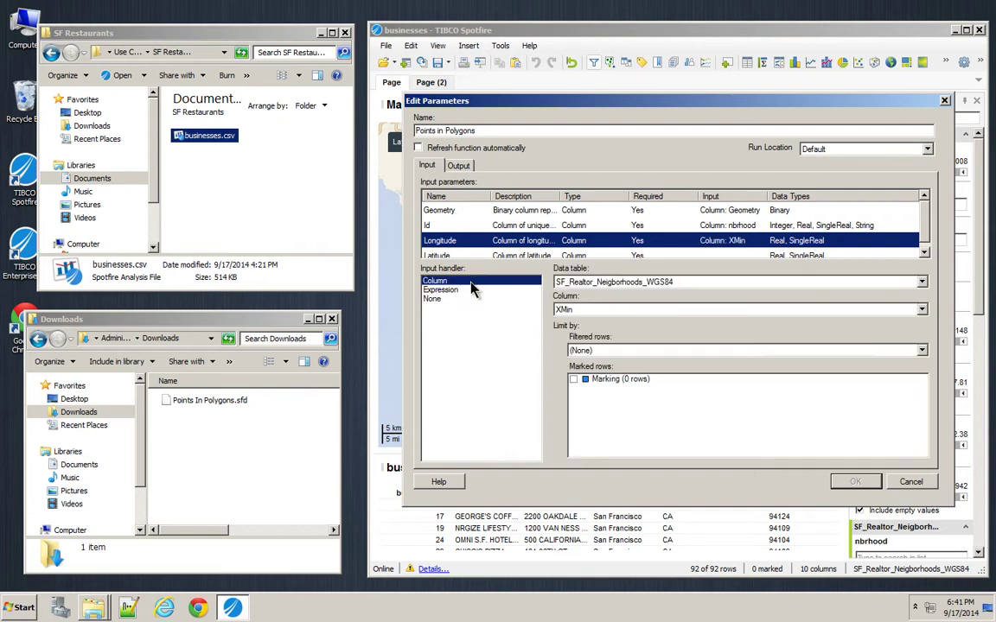
pyautogui.click(605, 283)
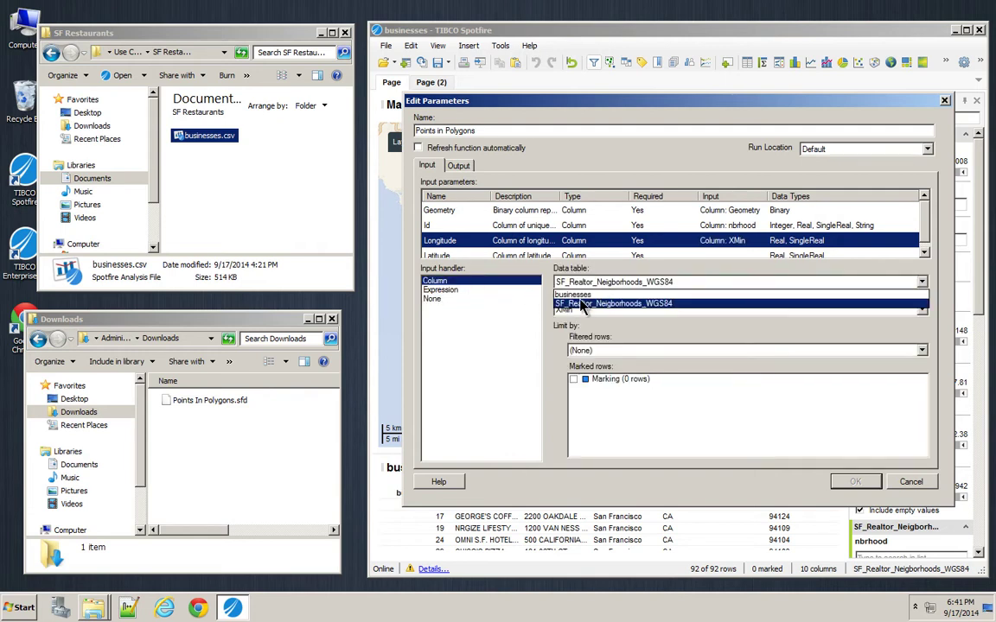
pyautogui.click(571, 298)
pyautogui.click(572, 310)
pyautogui.click(570, 331)
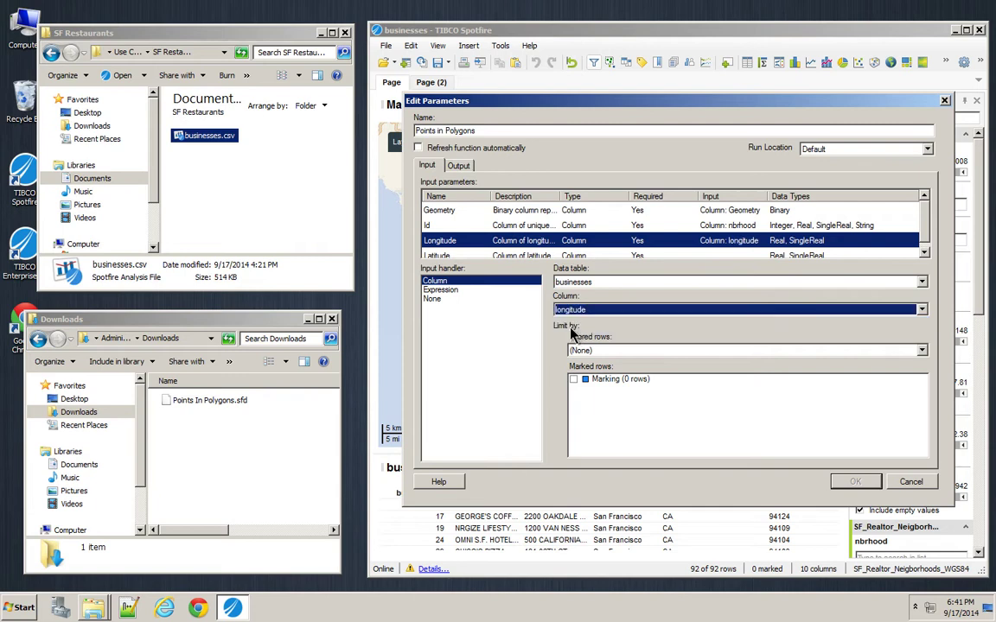
pyautogui.click(463, 256)
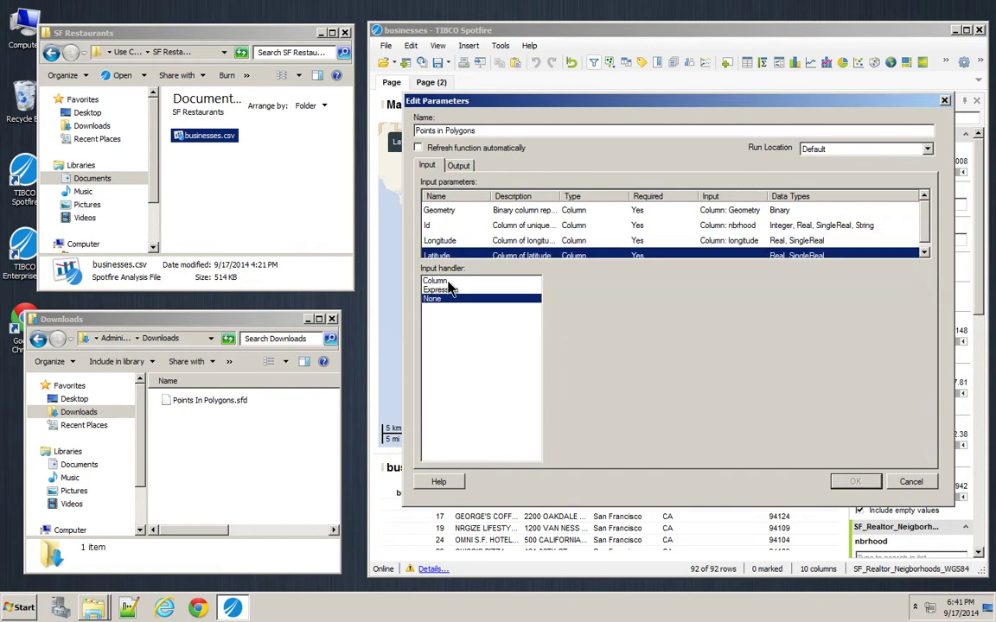
pyautogui.click(534, 282)
pyautogui.click(524, 295)
pyautogui.click(575, 311)
pyautogui.click(521, 299)
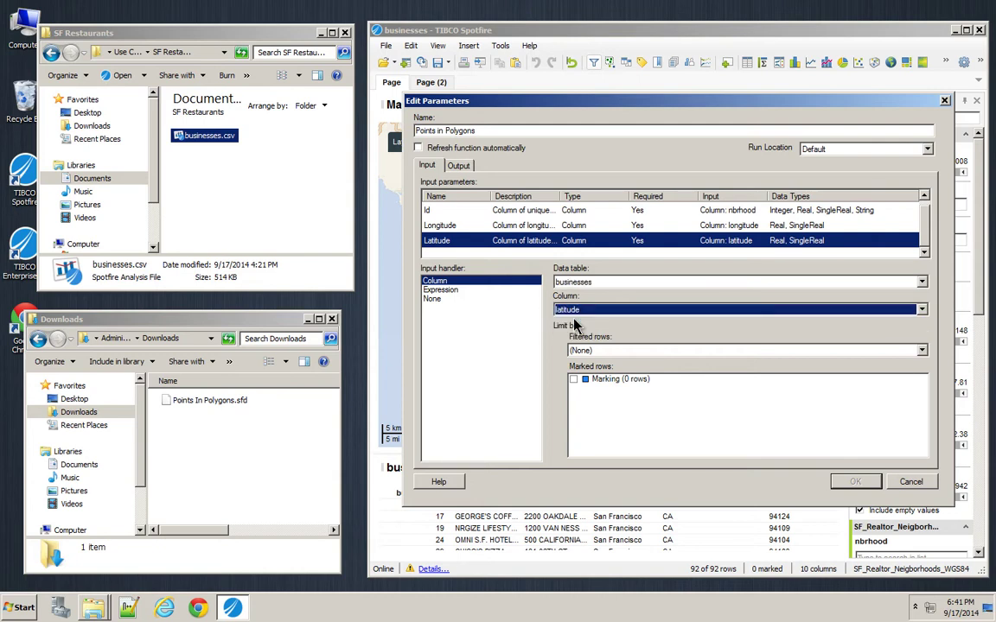
# - Enable automatic refresh, output Id as new columns in businesses, and run the function
pyautogui.click(418, 148)
pyautogui.click(457, 165)
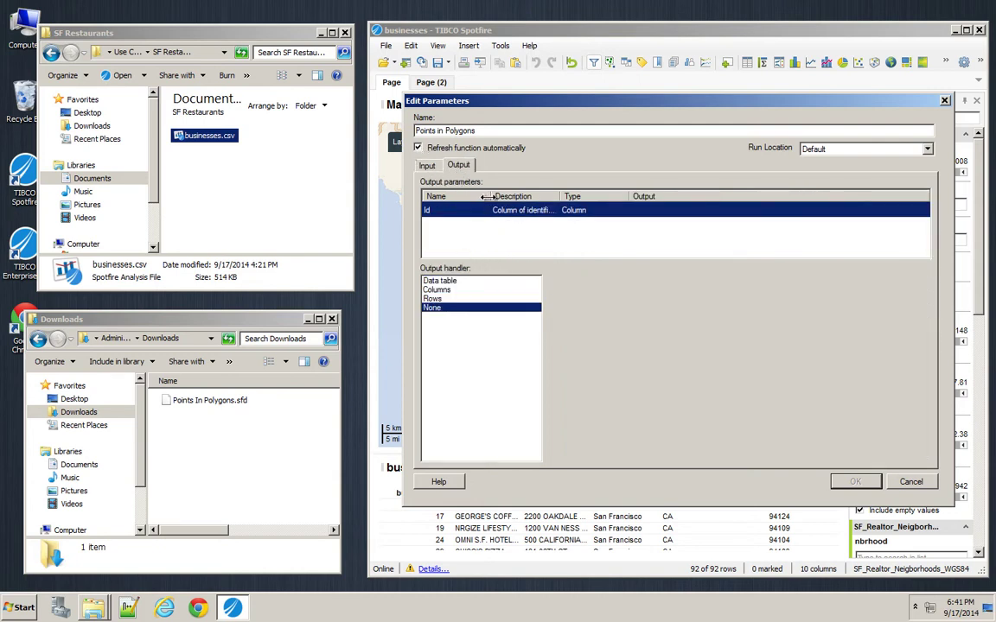
pyautogui.click(442, 291)
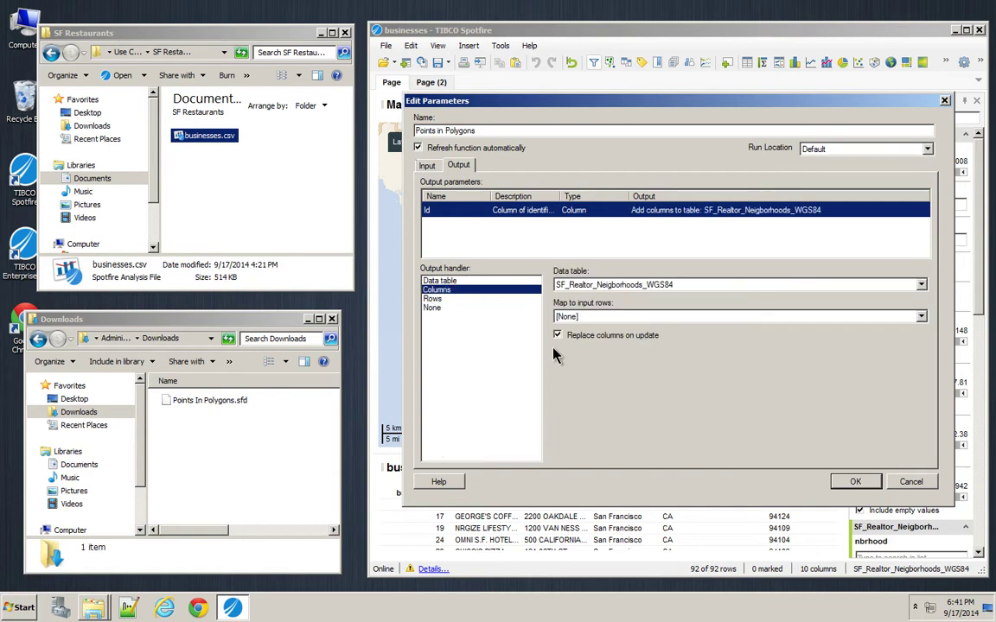
pyautogui.click(579, 285)
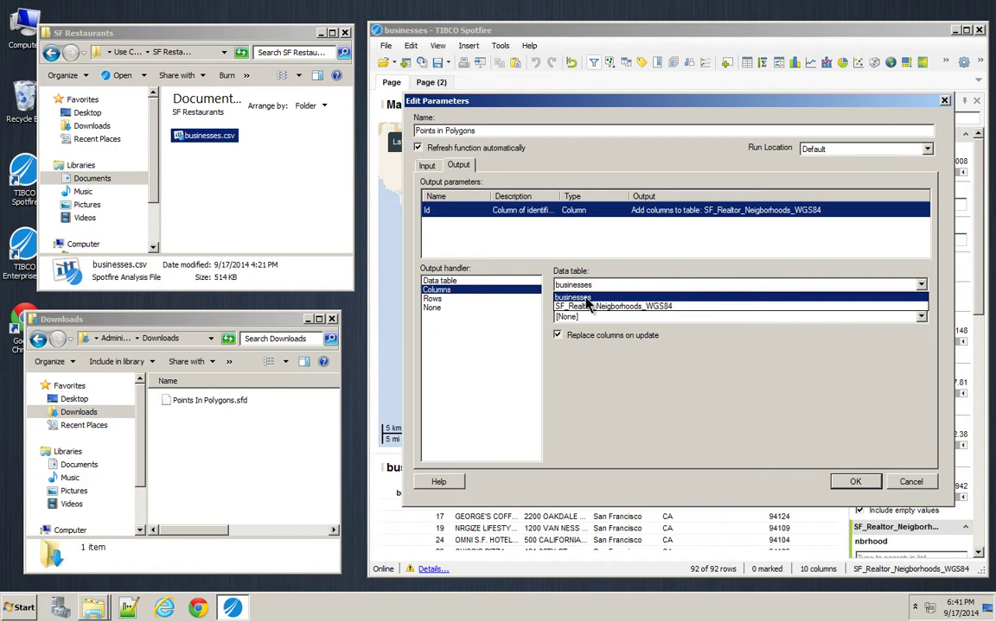
pyautogui.click(587, 304)
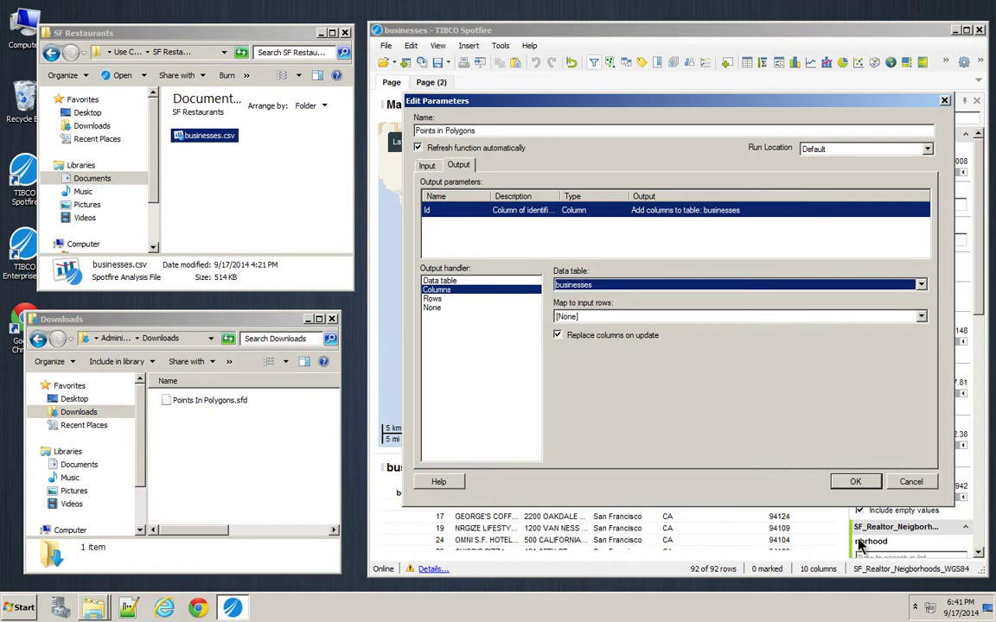
pyautogui.click(853, 484)
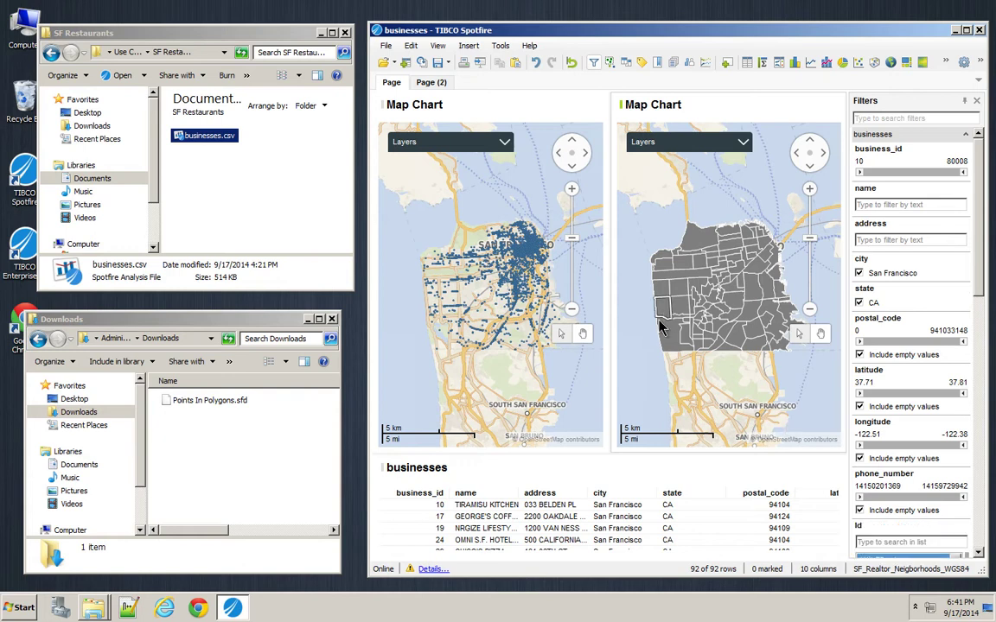
# - Add the Id column to the businesses table visualization's displayed columns
pyautogui.rightClick(582, 504)
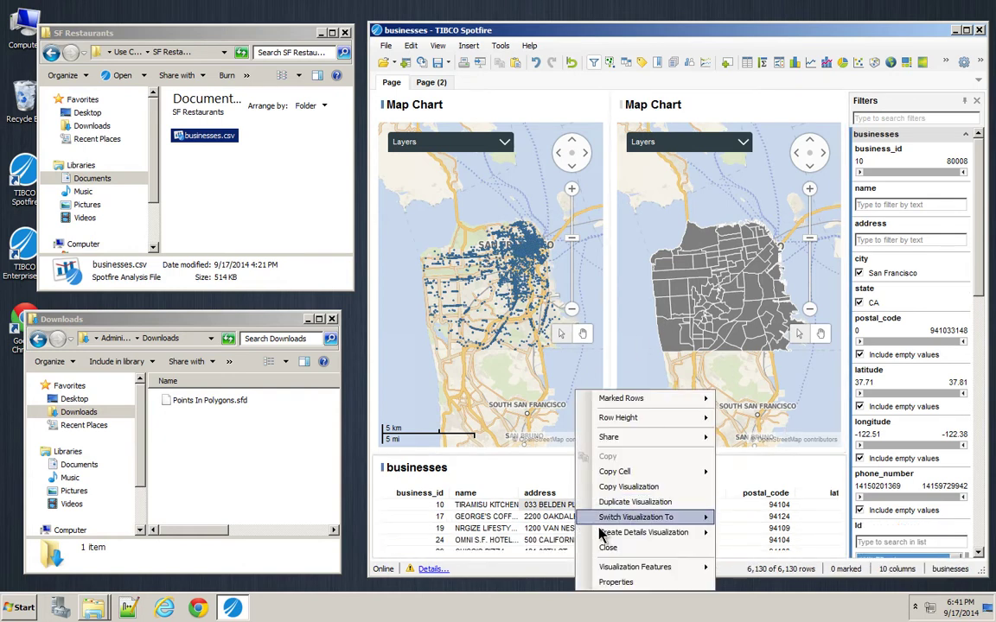
pyautogui.click(631, 581)
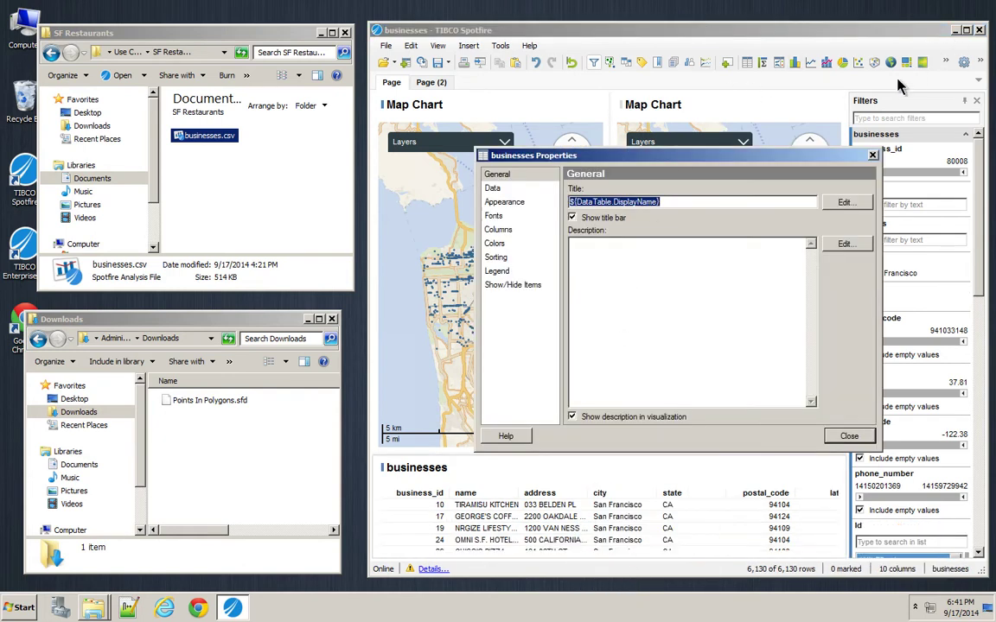
pyautogui.click(849, 435)
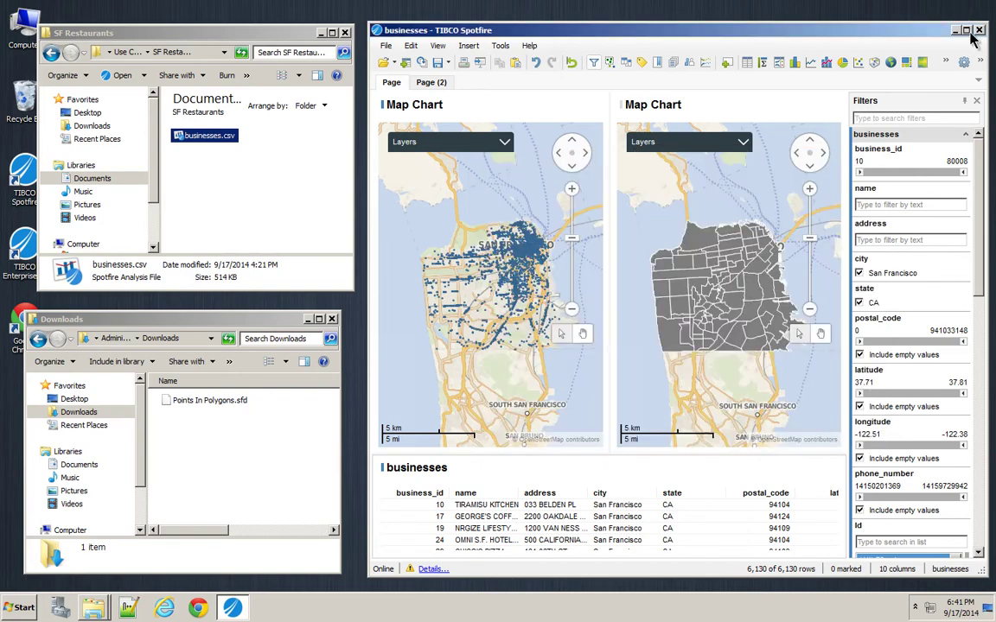
pyautogui.doubleClick(869, 29)
pyautogui.rightClick(393, 529)
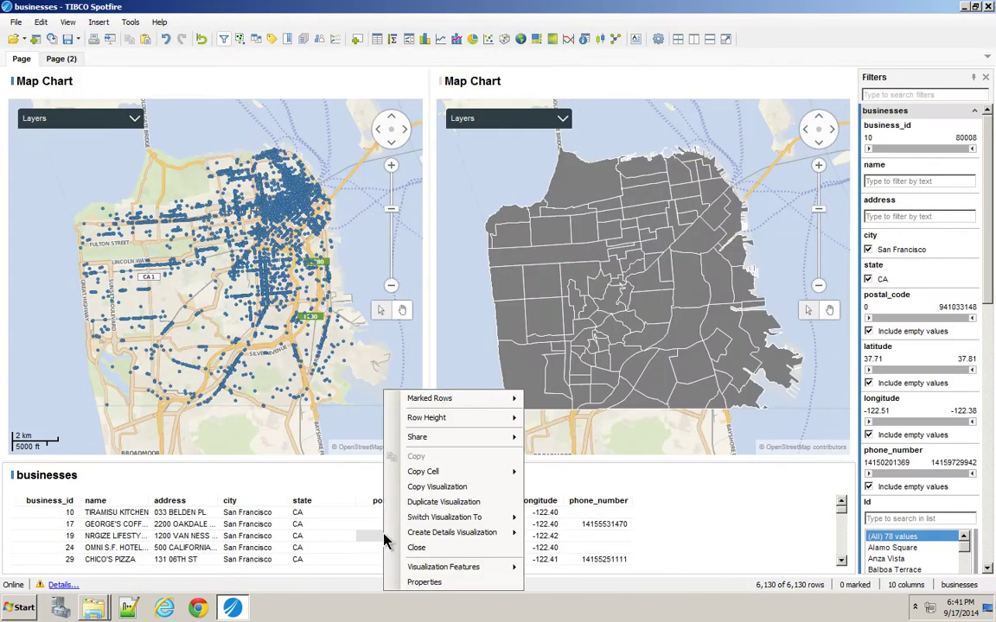
pyautogui.click(399, 581)
pyautogui.click(320, 227)
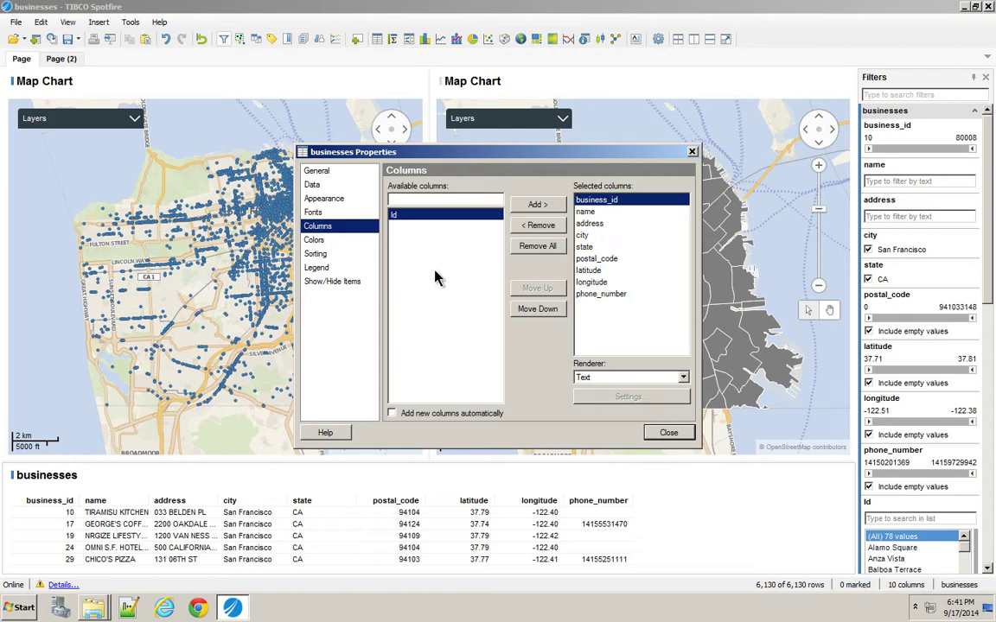
pyautogui.click(529, 207)
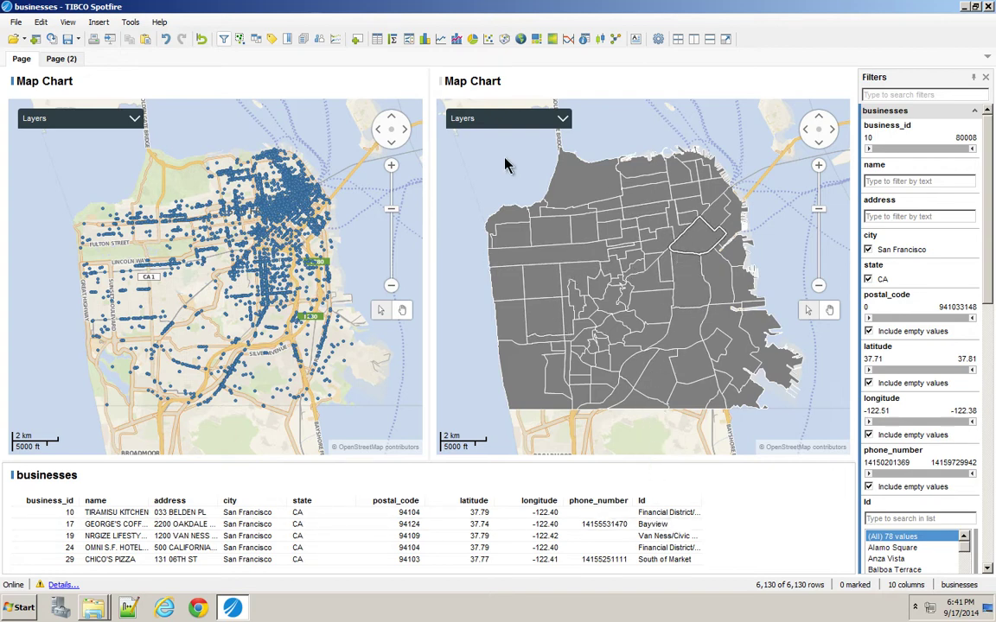
# - On Page (2), open the businesses table's relations manager and start a new relation
pyautogui.click(59, 62)
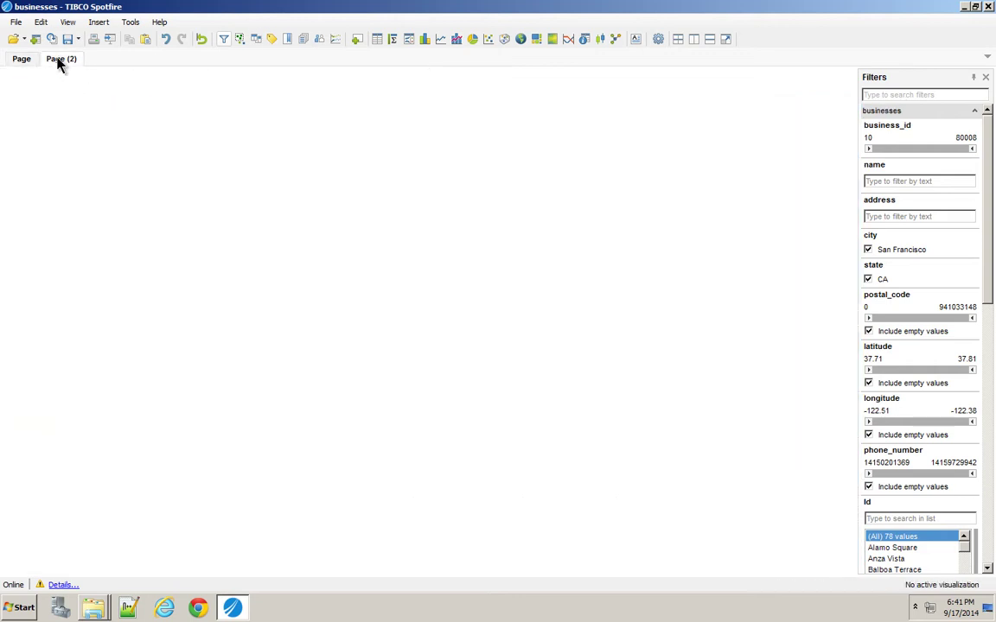
pyautogui.click(41, 22)
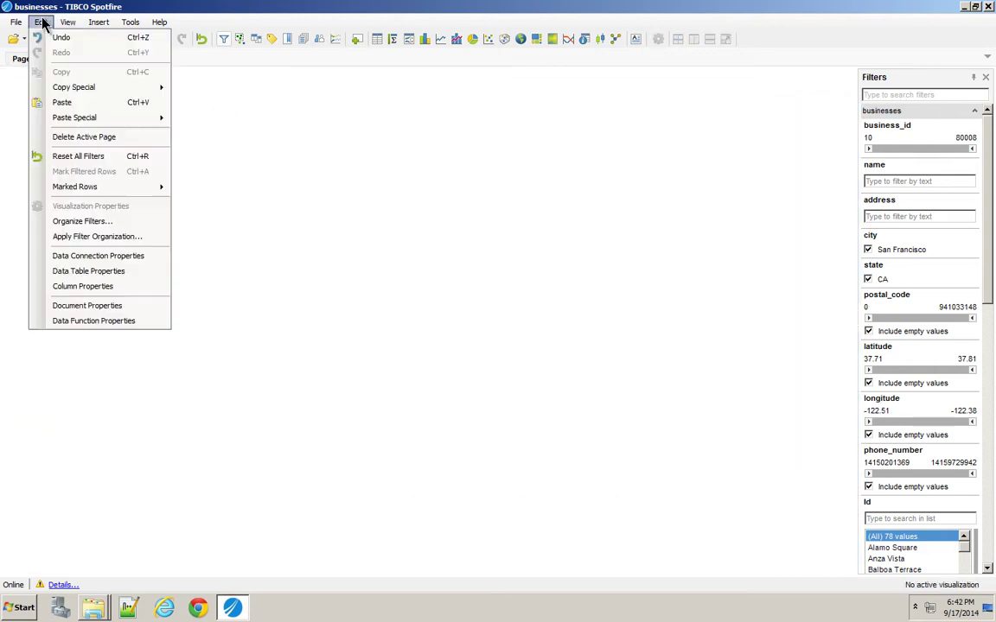
pyautogui.click(77, 270)
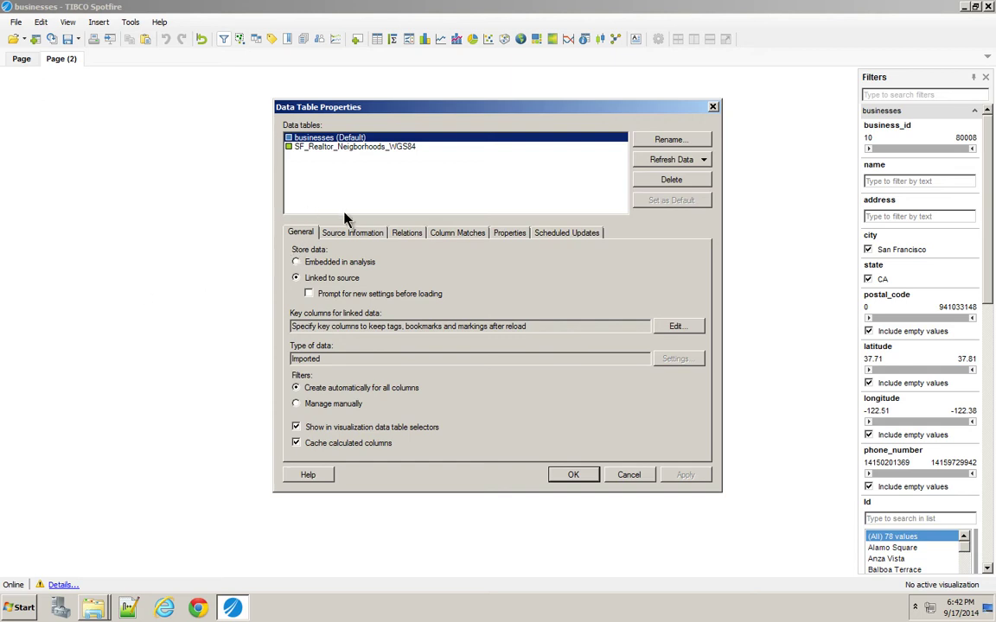
pyautogui.click(407, 232)
pyautogui.click(346, 405)
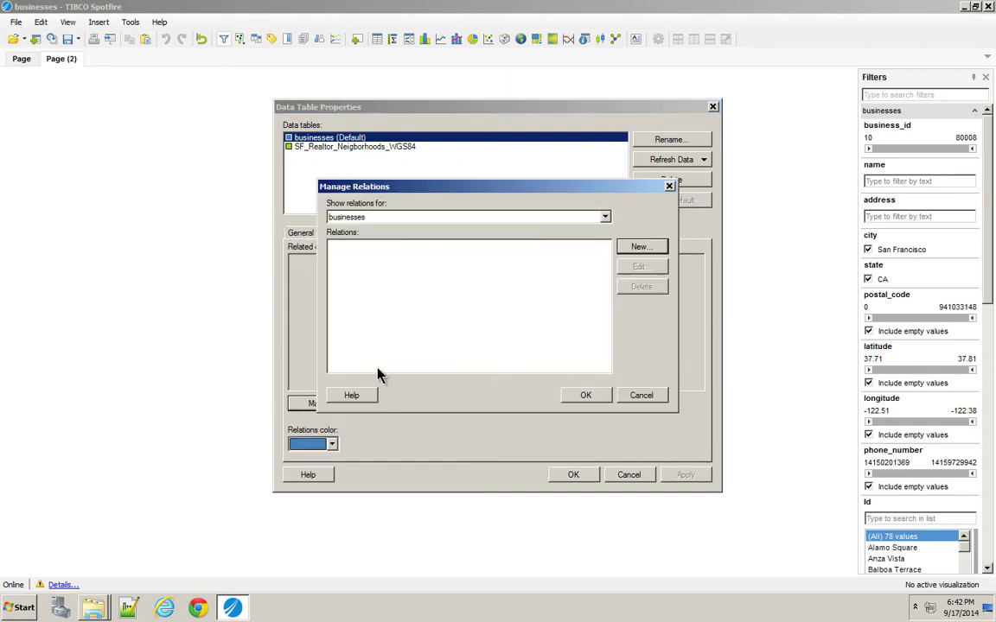
pyautogui.click(636, 248)
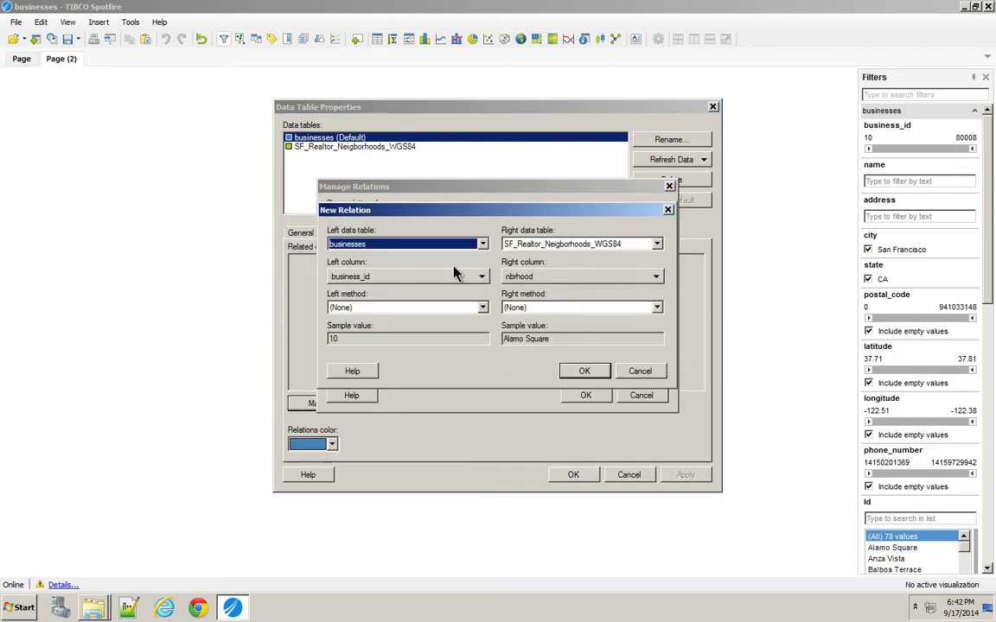
# - Relate businesses Id to SF_Realtor_Neigborhoods_WGS84 nbrhood and apply the change
pyautogui.click(381, 307)
pyautogui.click(365, 279)
pyautogui.click(366, 277)
pyautogui.click(337, 405)
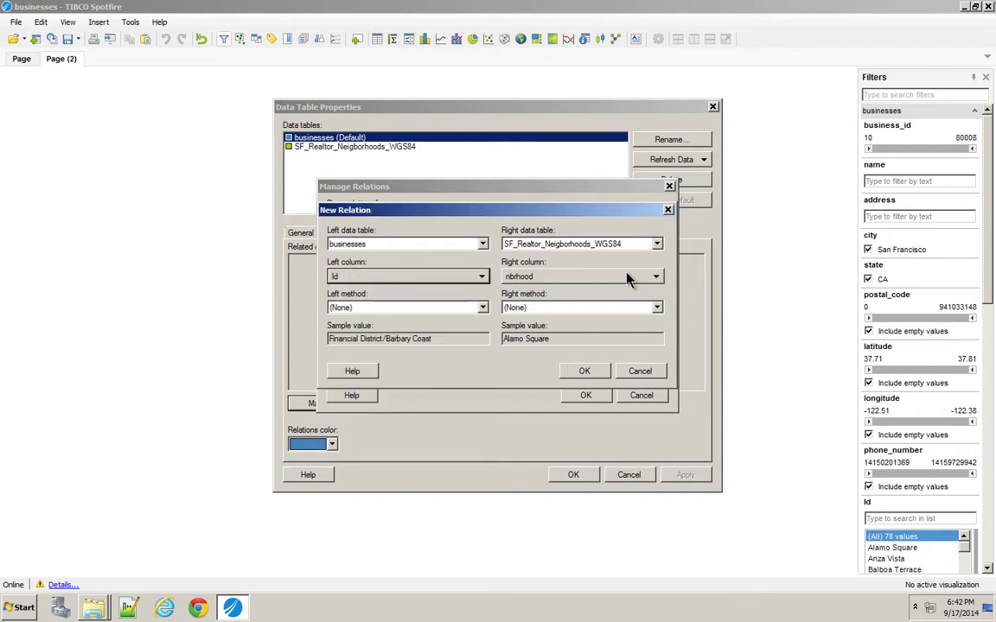
pyautogui.click(586, 371)
pyautogui.click(585, 395)
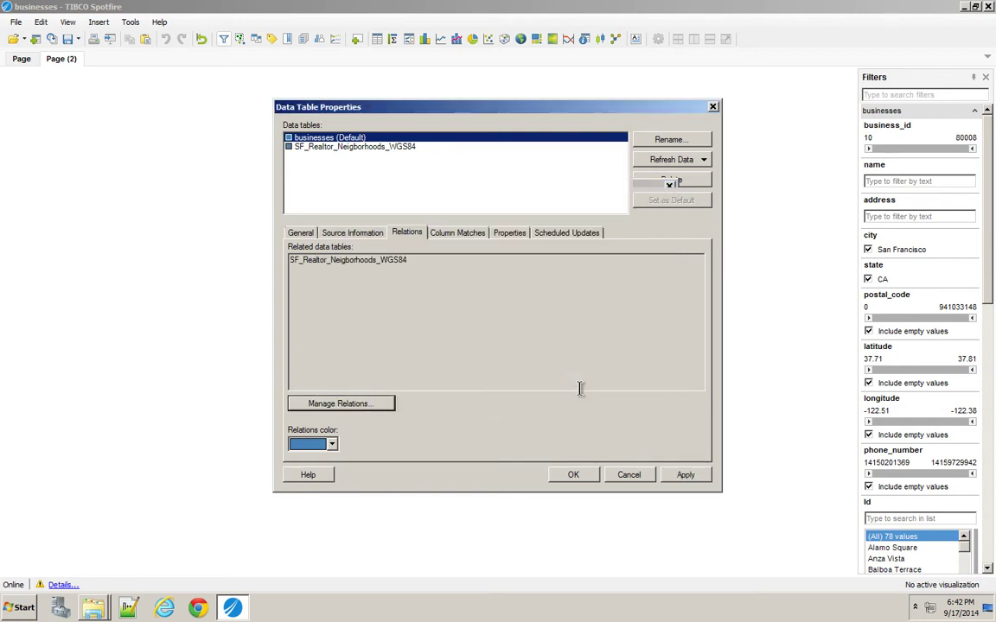
pyautogui.click(687, 476)
pyautogui.click(573, 475)
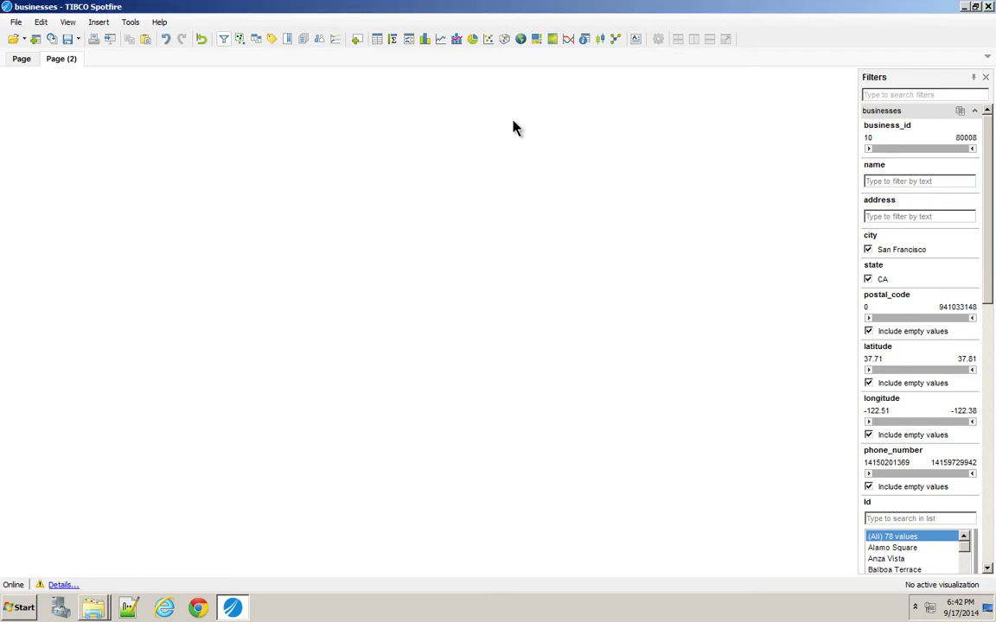
# - Insert a map chart whose businesses layer is replaced by an SF_Realtor_Neigborhoods_WGS84 feature layer
pyautogui.click(520, 39)
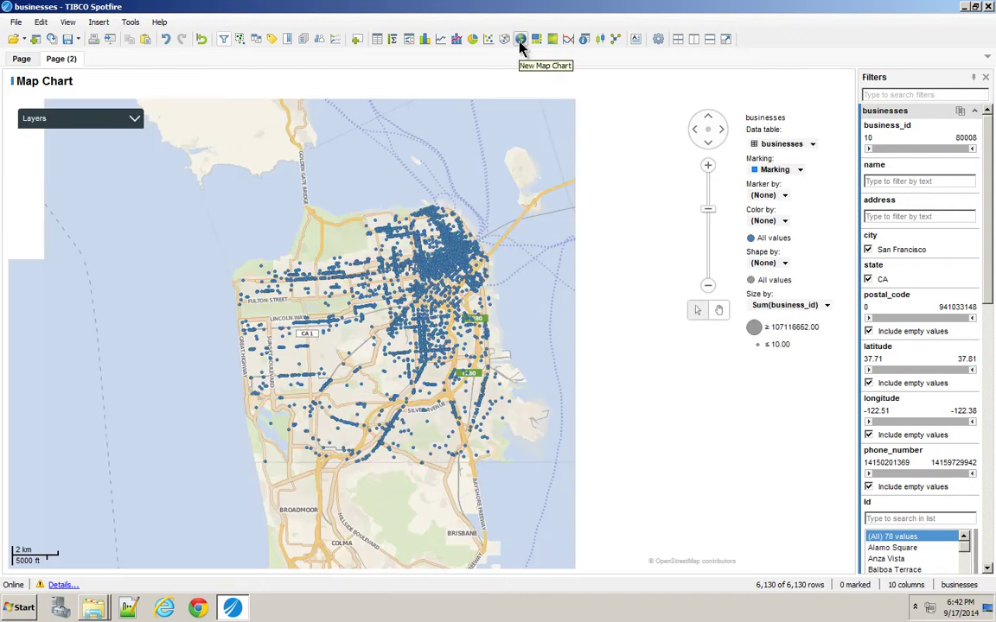
pyautogui.rightClick(410, 192)
pyautogui.click(467, 388)
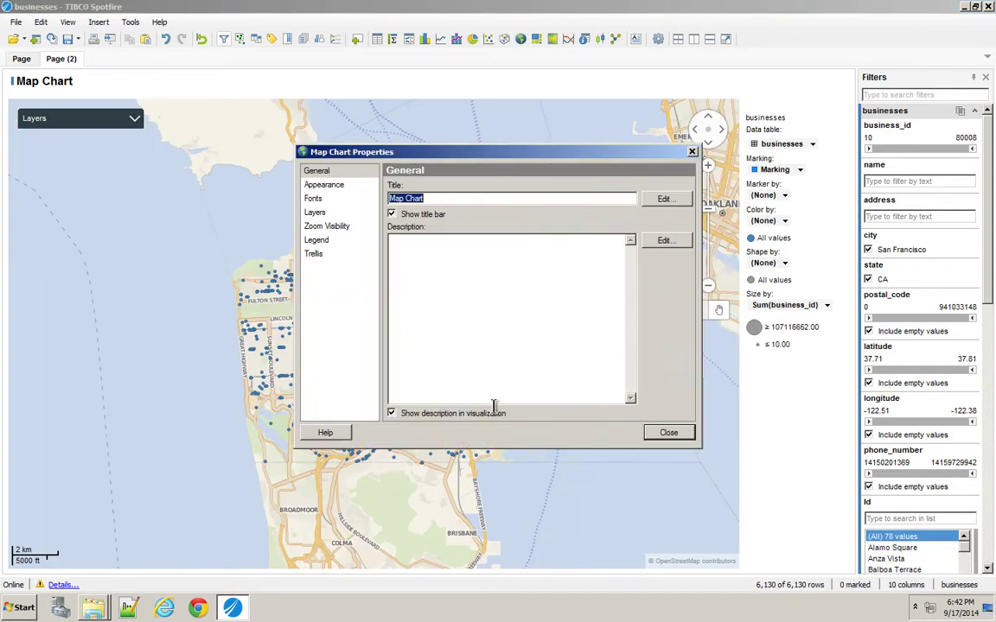
pyautogui.click(313, 213)
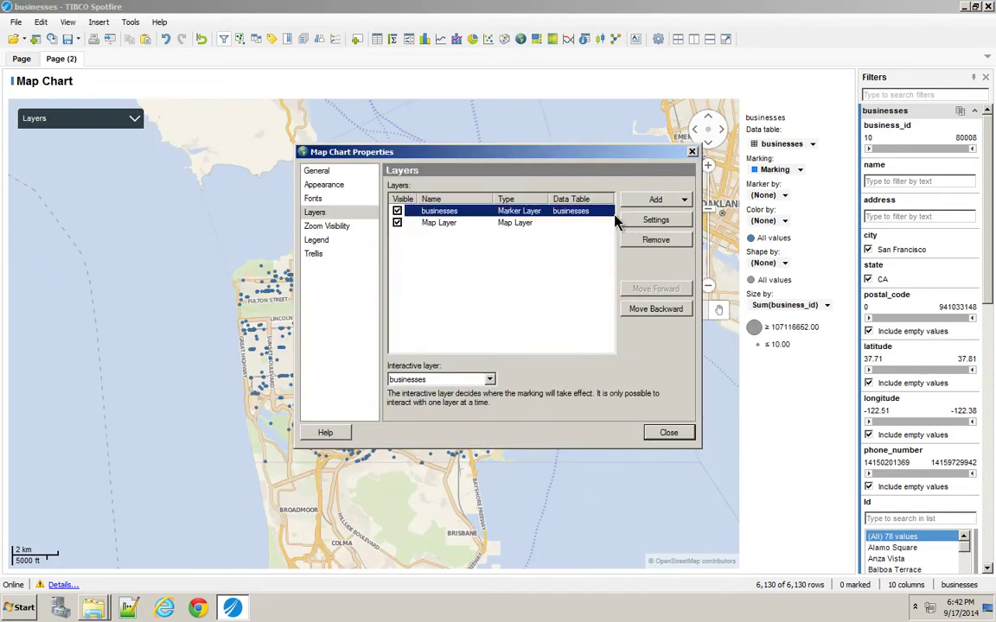
pyautogui.click(644, 242)
pyautogui.click(650, 200)
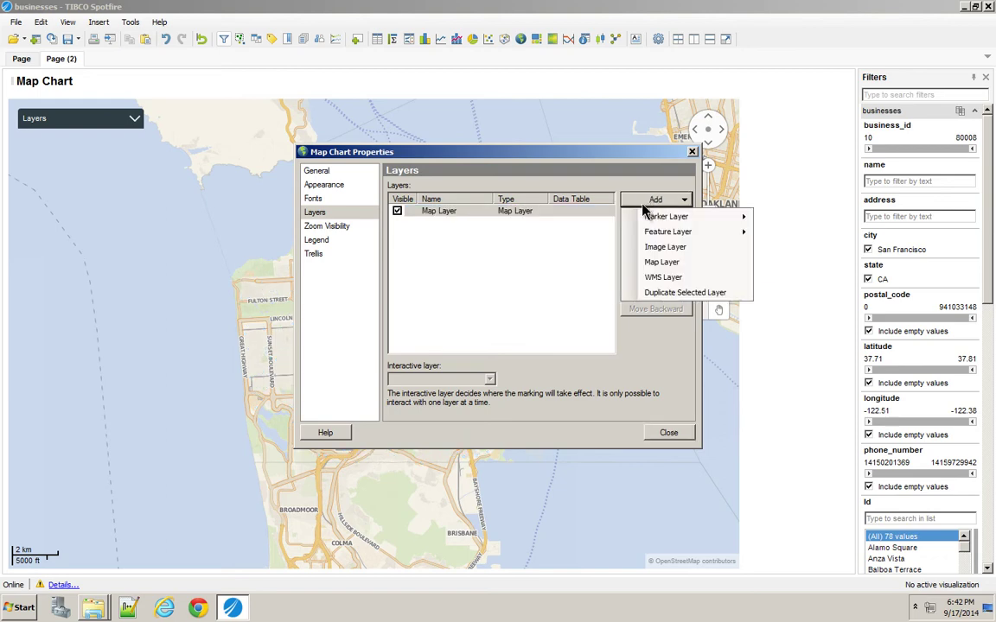
pyautogui.moveTo(650, 233)
pyautogui.click(795, 246)
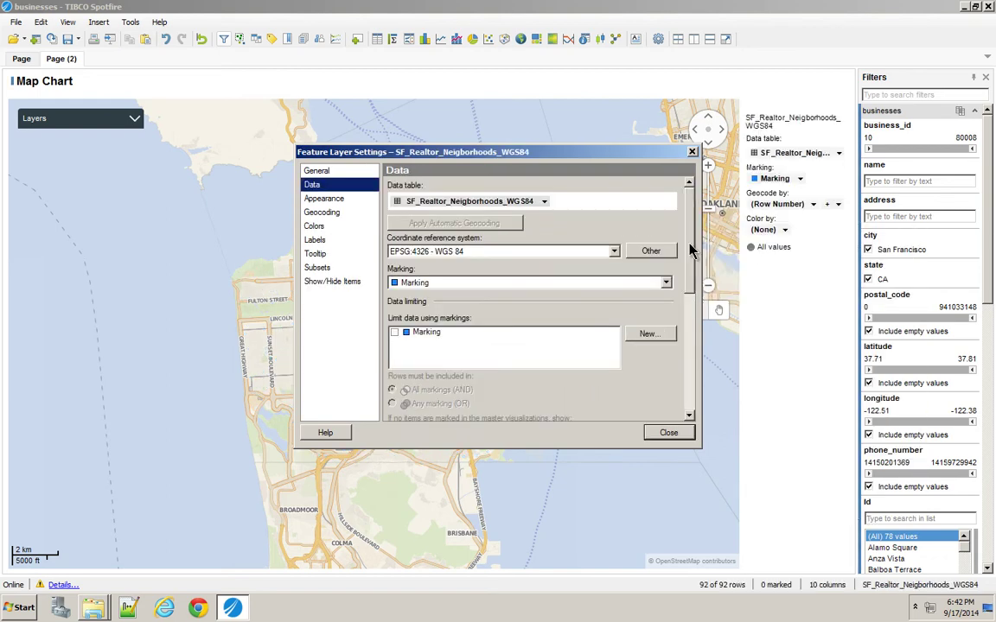
# - Label the polygons by nbrhood, give them black borders, and make them semi-transparent
pyautogui.click(315, 239)
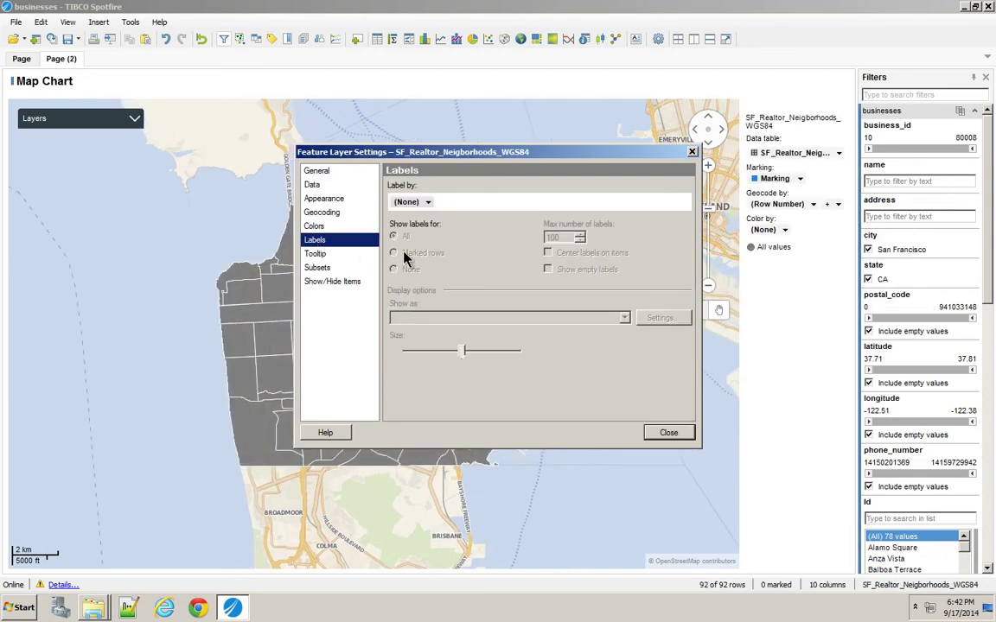
pyautogui.click(425, 202)
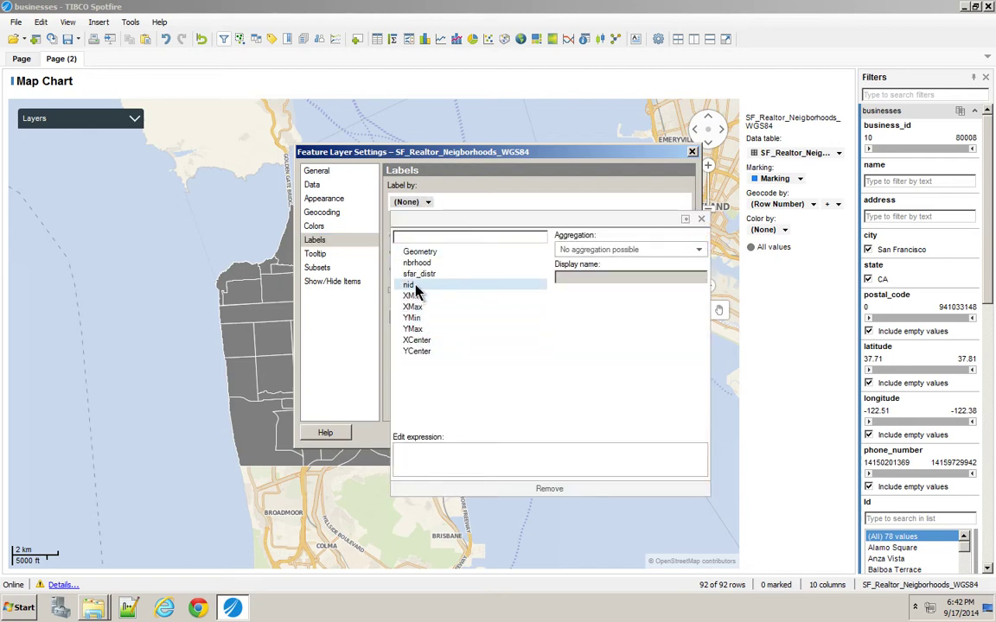
pyautogui.click(416, 263)
pyautogui.click(322, 198)
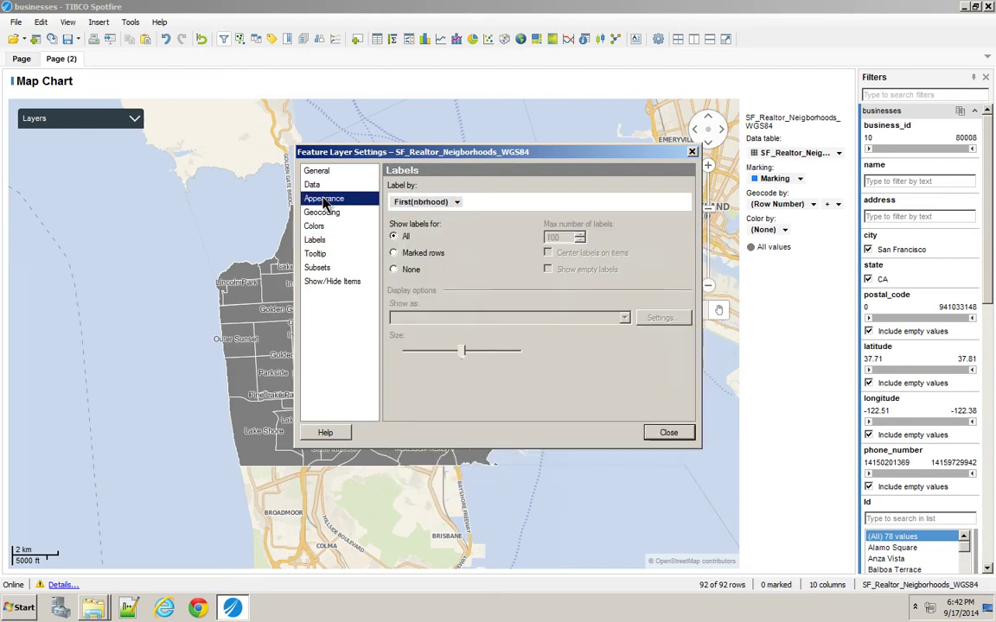
pyautogui.click(416, 292)
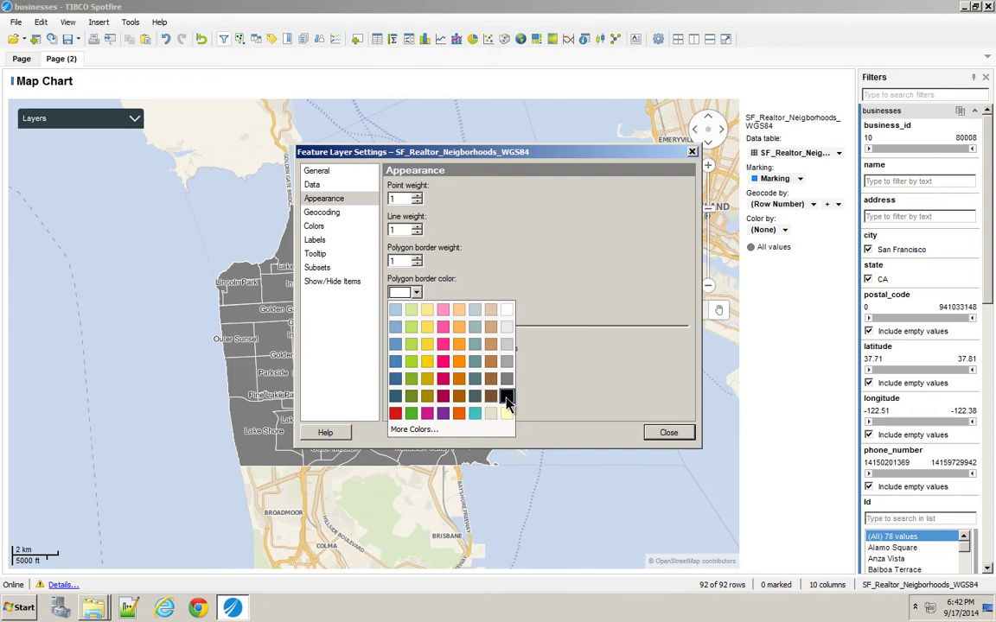
pyautogui.click(506, 396)
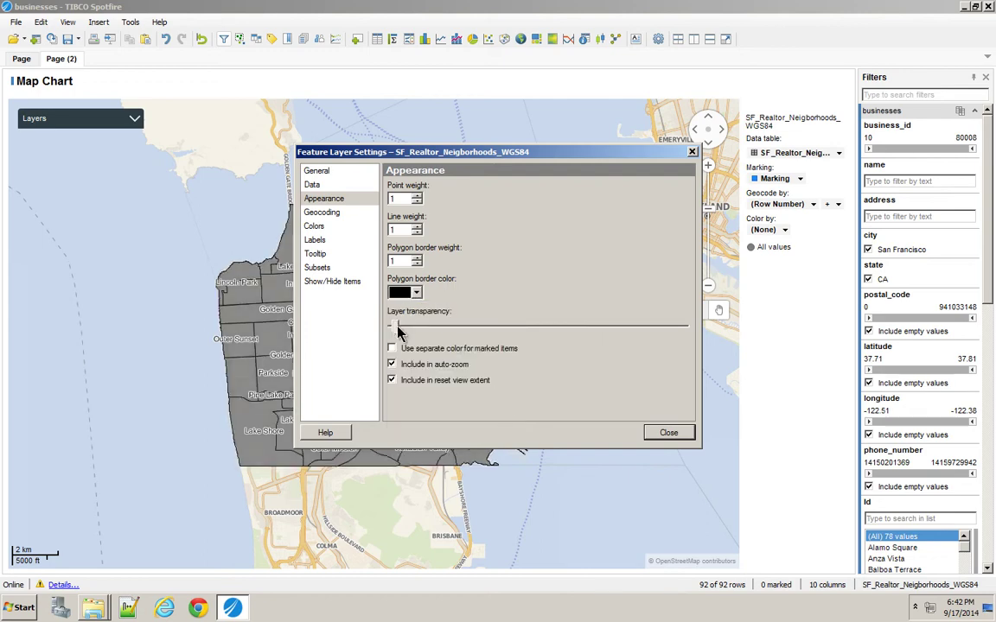
pyautogui.moveTo(399, 333); pyautogui.dragTo(465, 328)
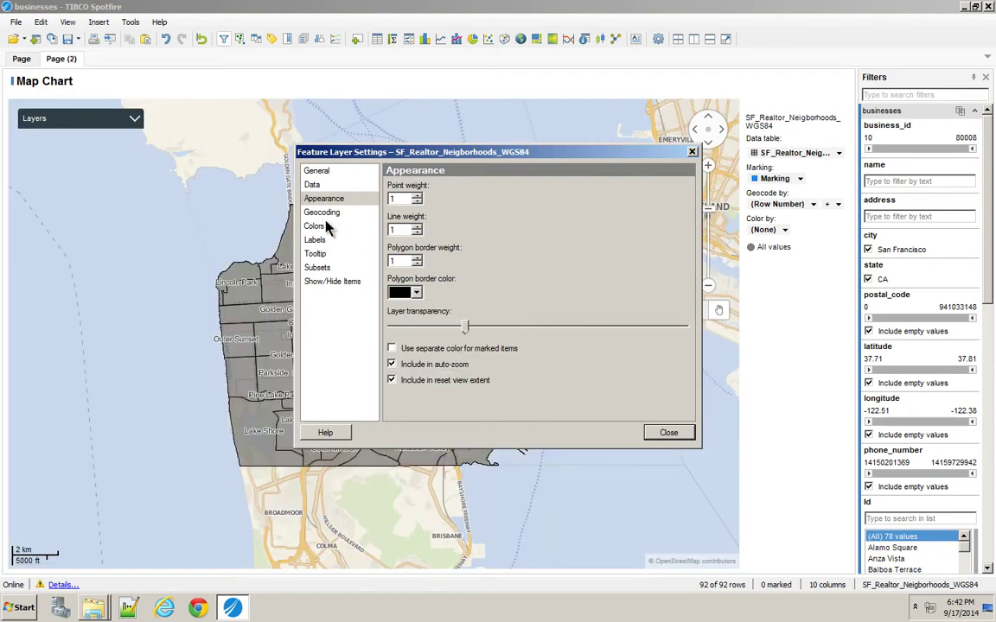
# - Color all neighborhood polygons blue and close the map properties
pyautogui.click(327, 227)
pyautogui.click(398, 257)
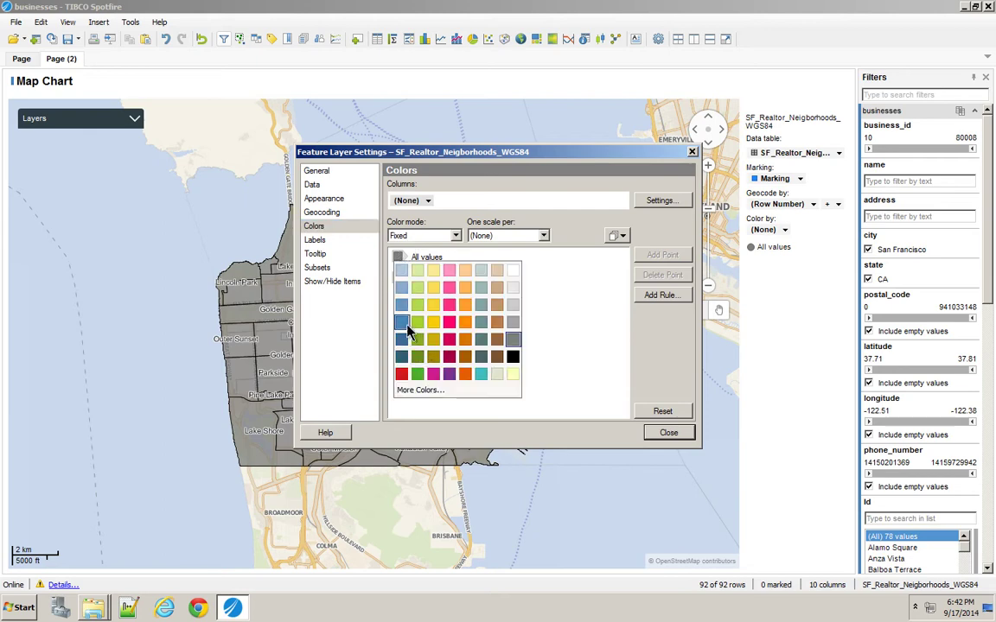
pyautogui.click(403, 320)
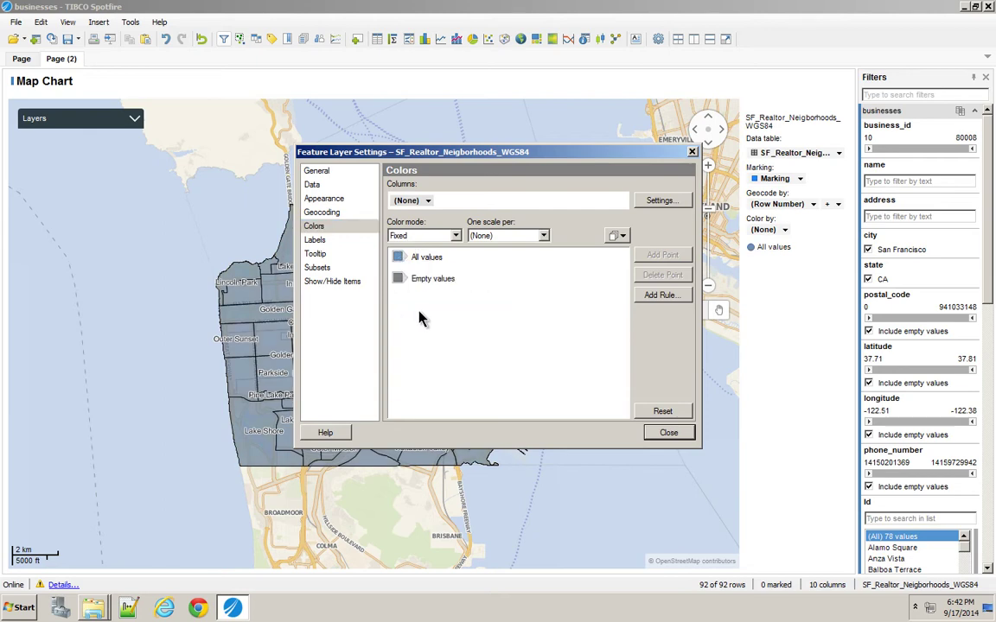
pyautogui.click(669, 434)
pyautogui.click(669, 434)
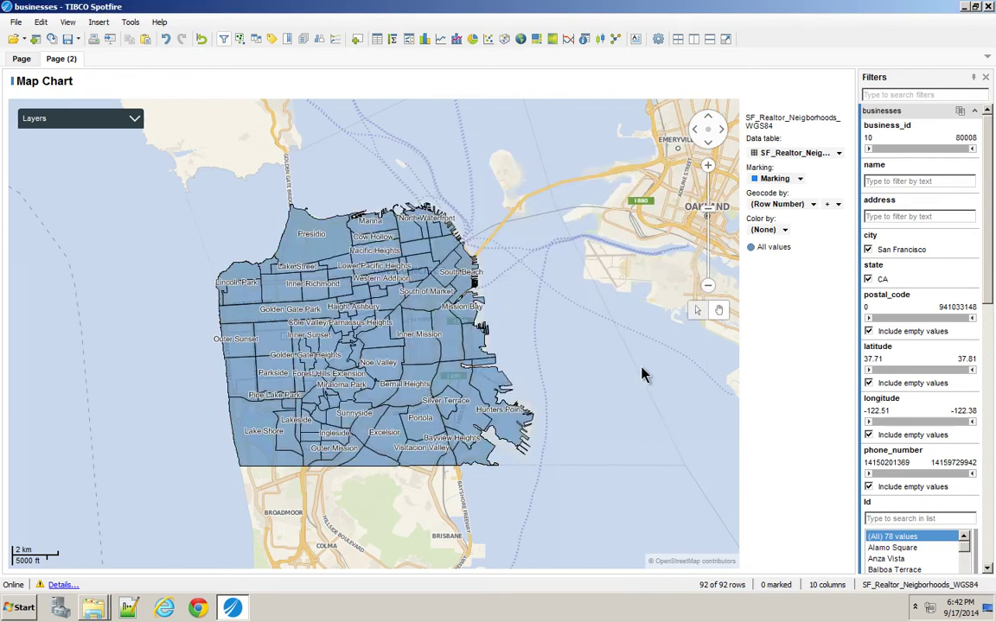
# - Hide the map legend and create a businesses details table from the map
pyautogui.click(802, 81)
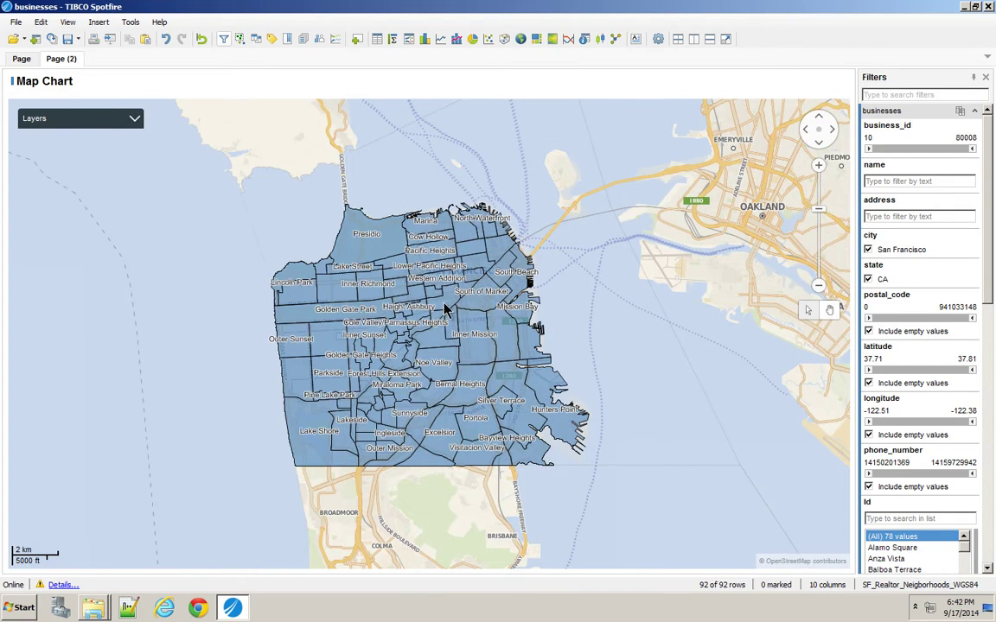
pyautogui.rightClick(412, 325)
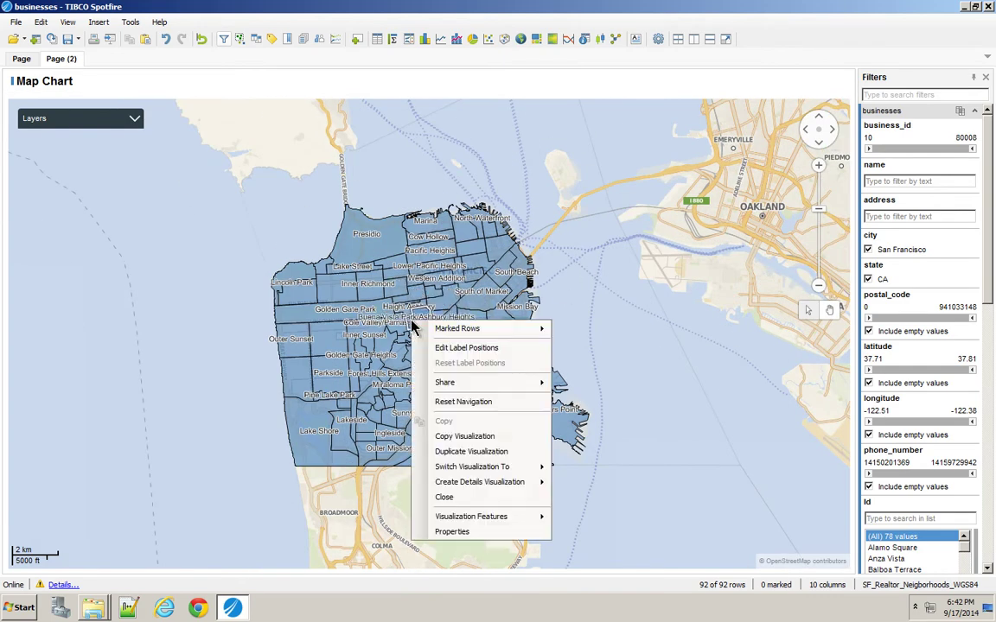
pyautogui.moveTo(462, 484)
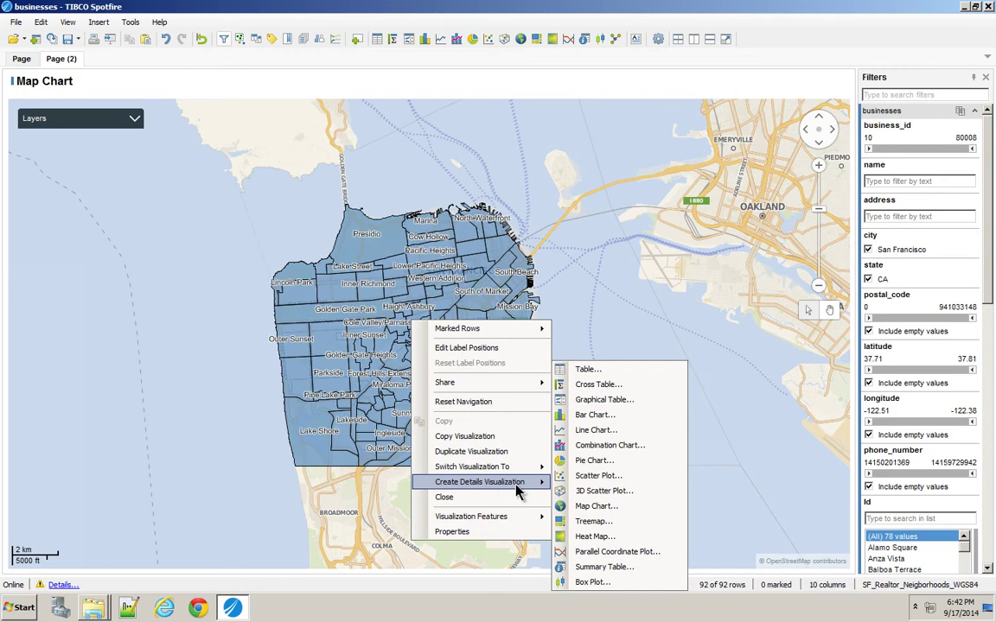
pyautogui.click(586, 370)
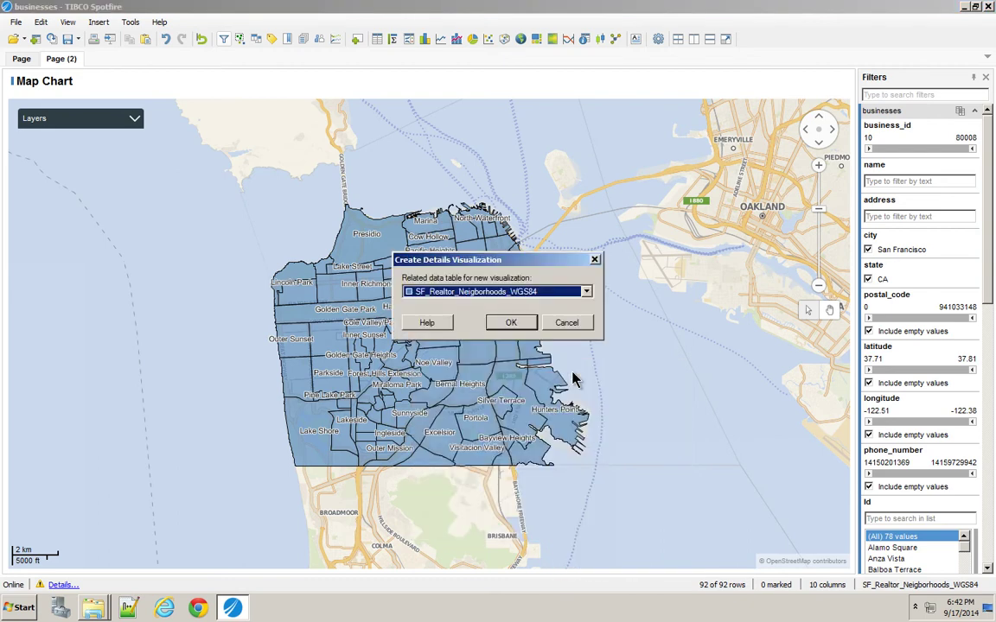
pyautogui.click(520, 295)
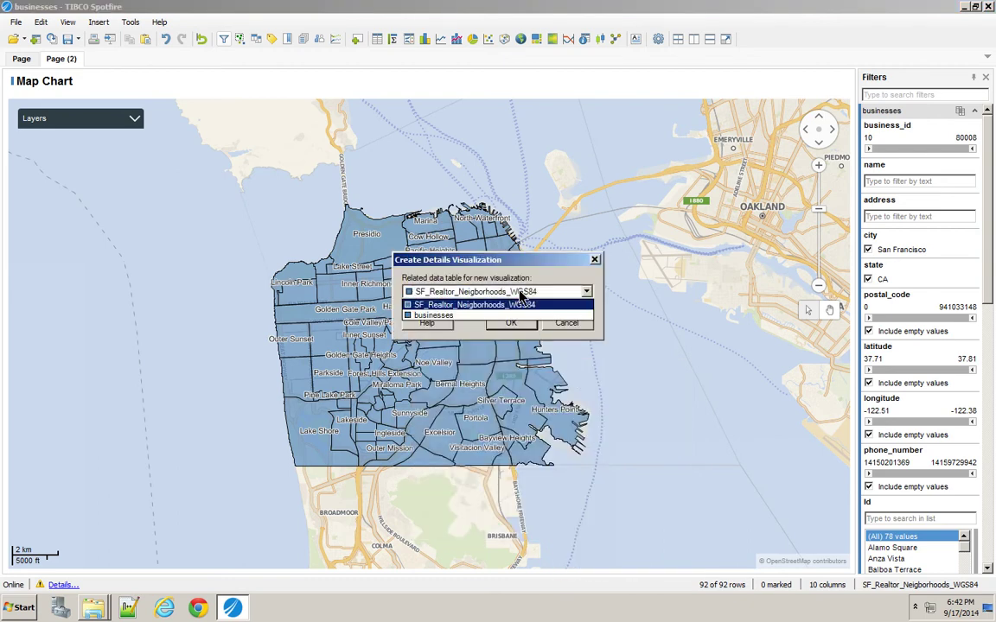
pyautogui.click(472, 316)
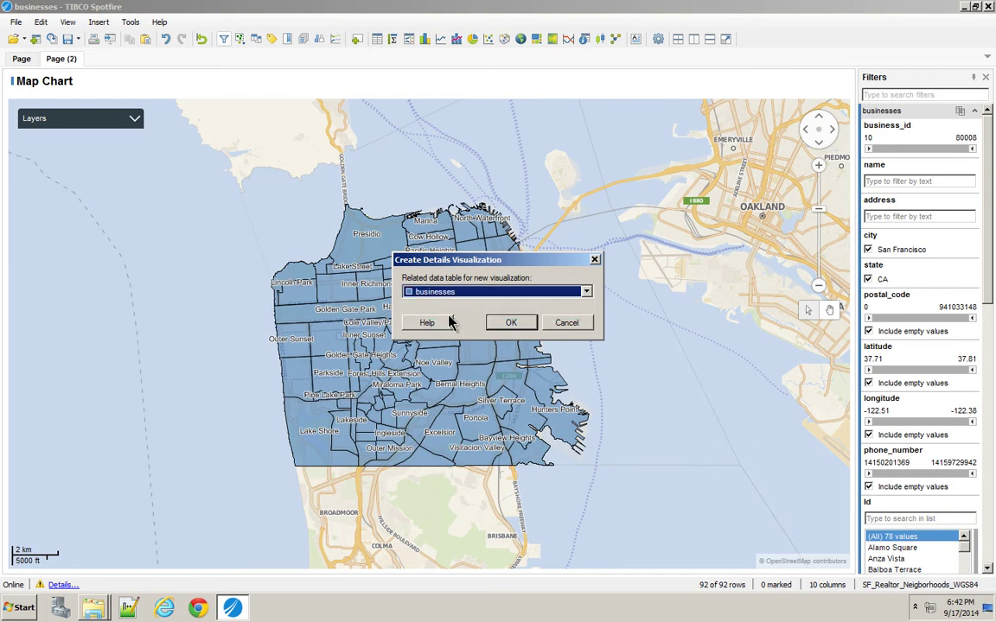
pyautogui.click(509, 322)
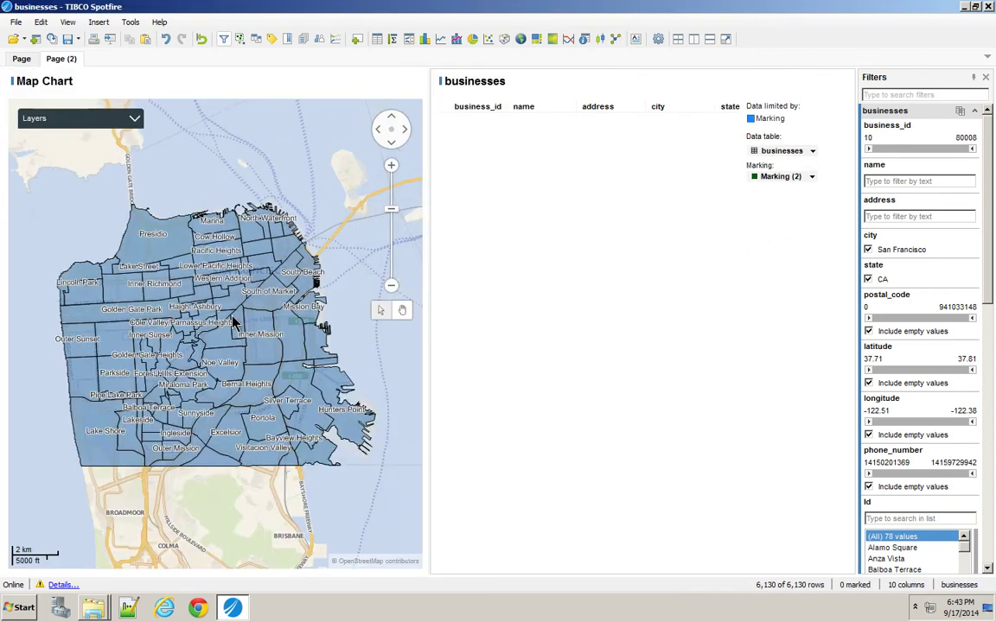
# - Mark Central Richmond, Golden Gate Park, Inner Mission, Noe Valley, Glen Park, then Excelsior to test
pyautogui.click(117, 279)
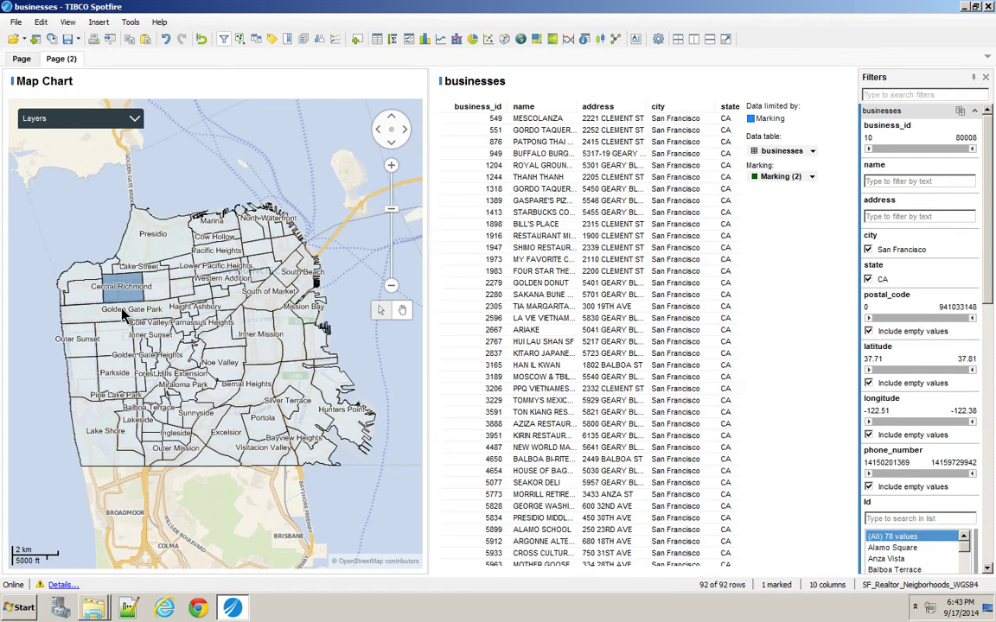
pyautogui.click(118, 316)
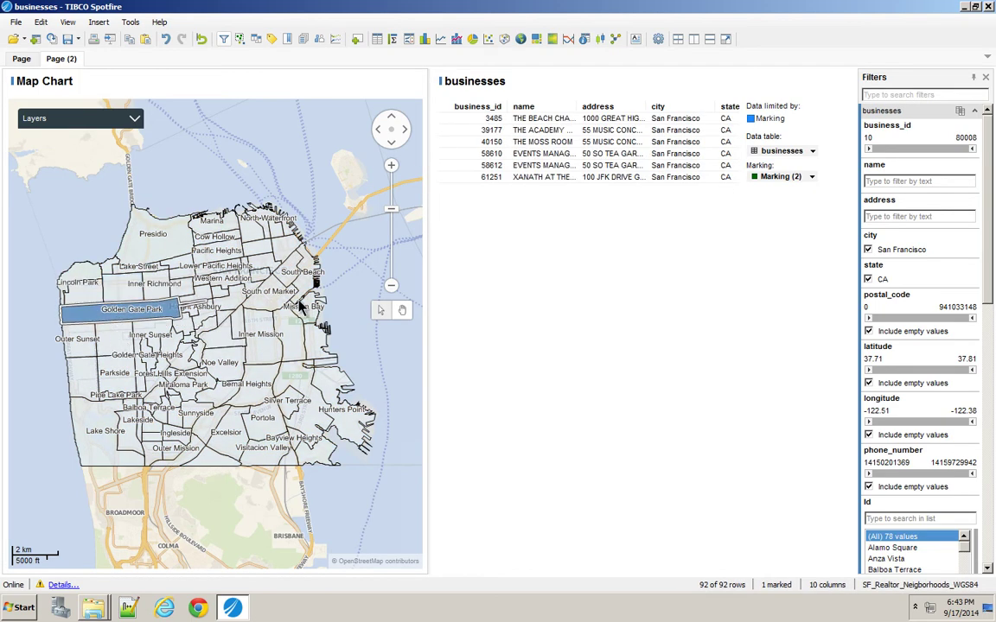
pyautogui.click(250, 358)
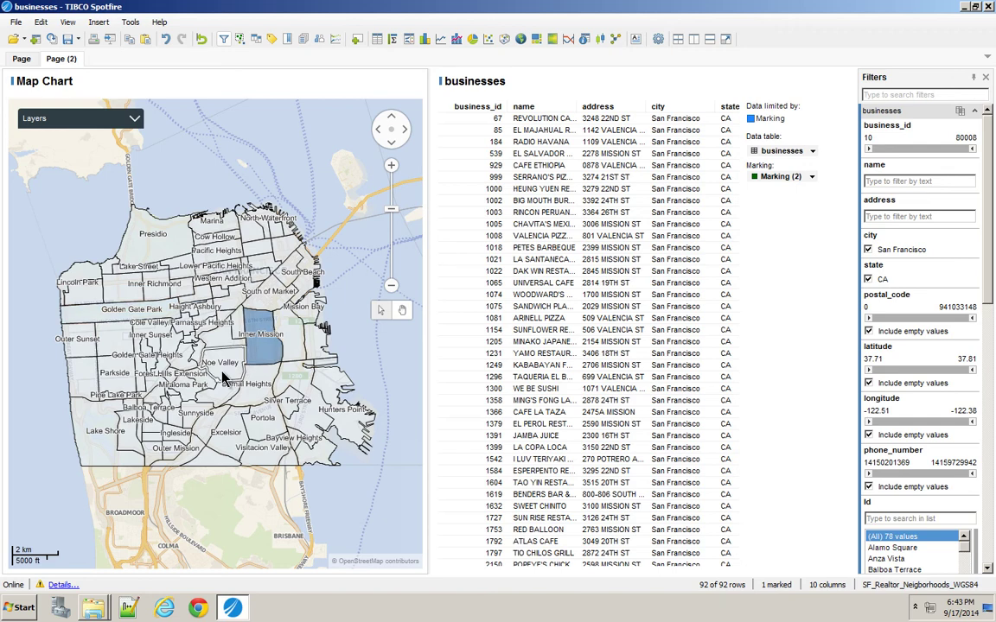
pyautogui.click(218, 370)
pyautogui.click(212, 389)
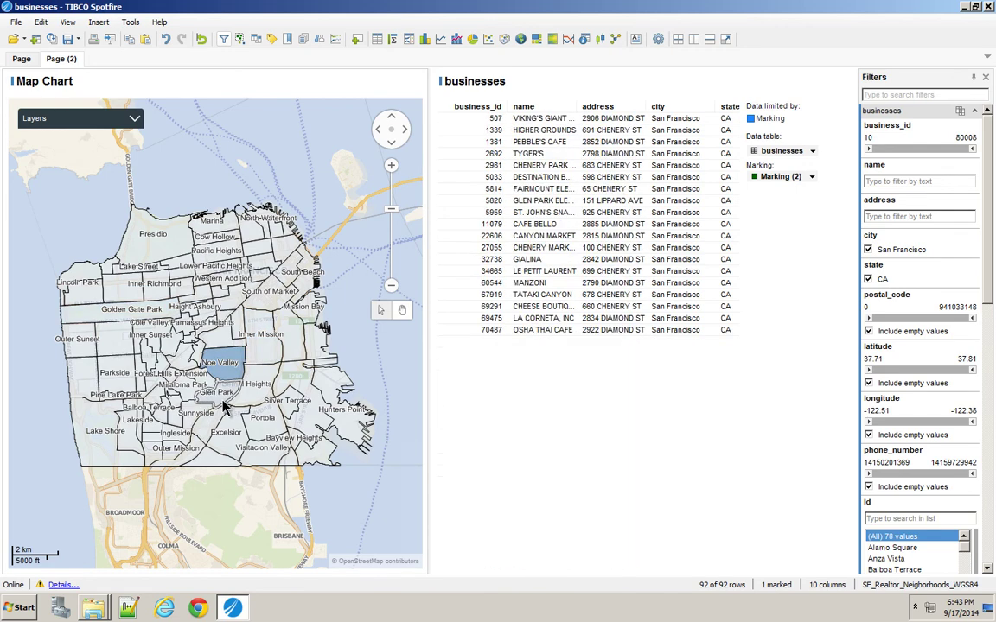
pyautogui.click(221, 418)
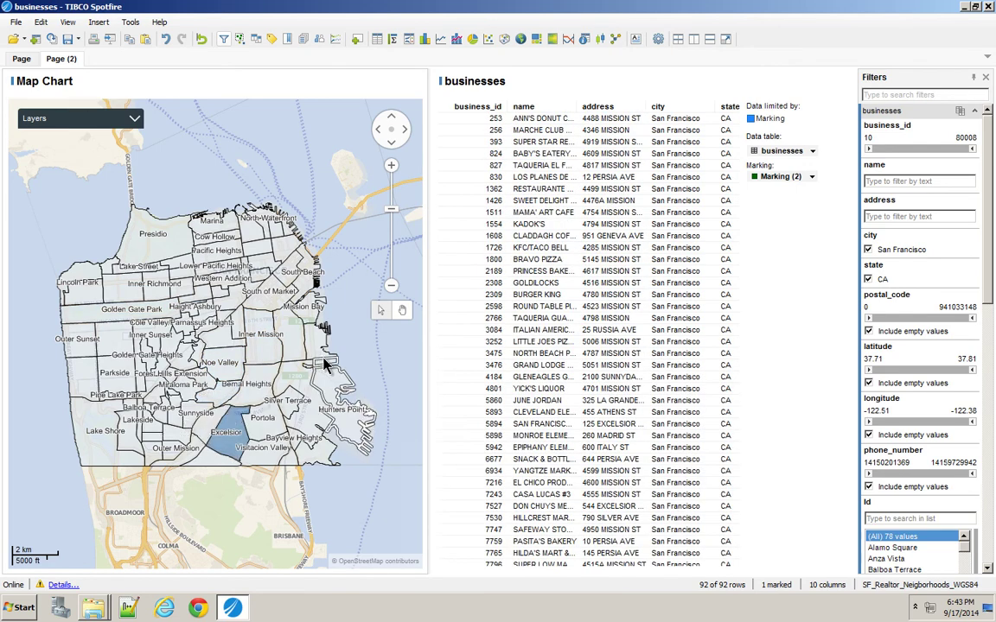